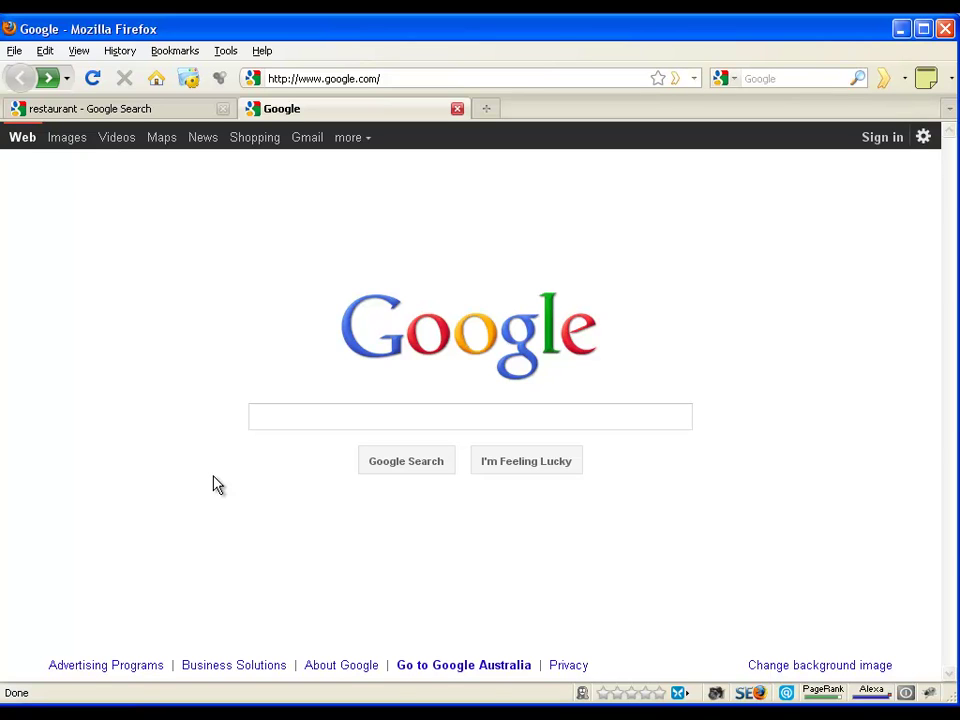
Step: Search Google for 'resturant' and scroll through the restaurant listings near Chicago
left_click(270, 416)
type("res")
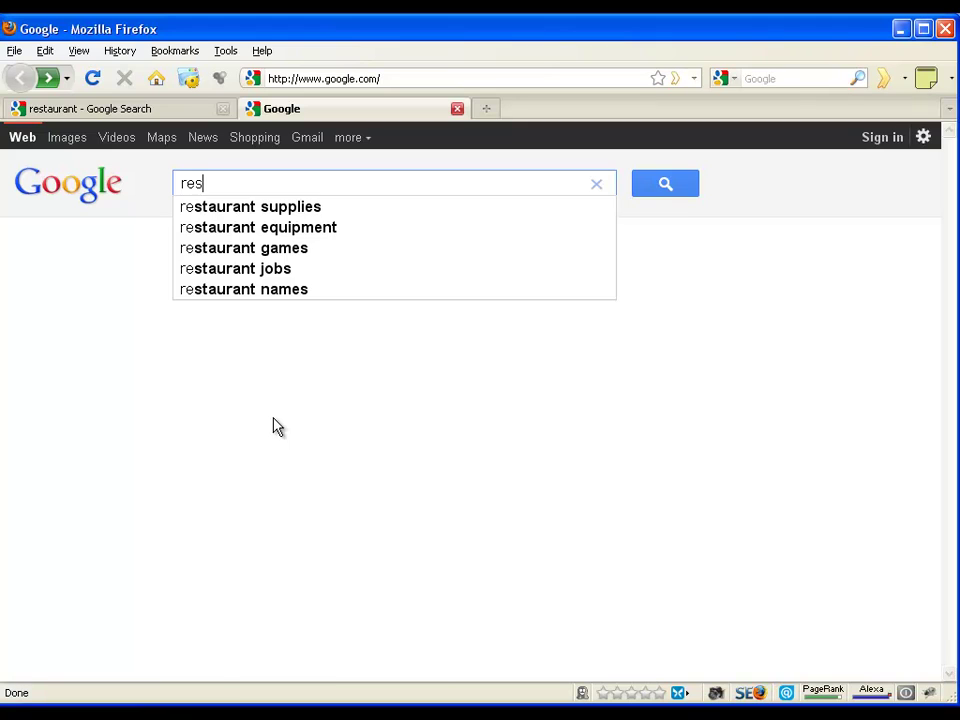
type("turant")
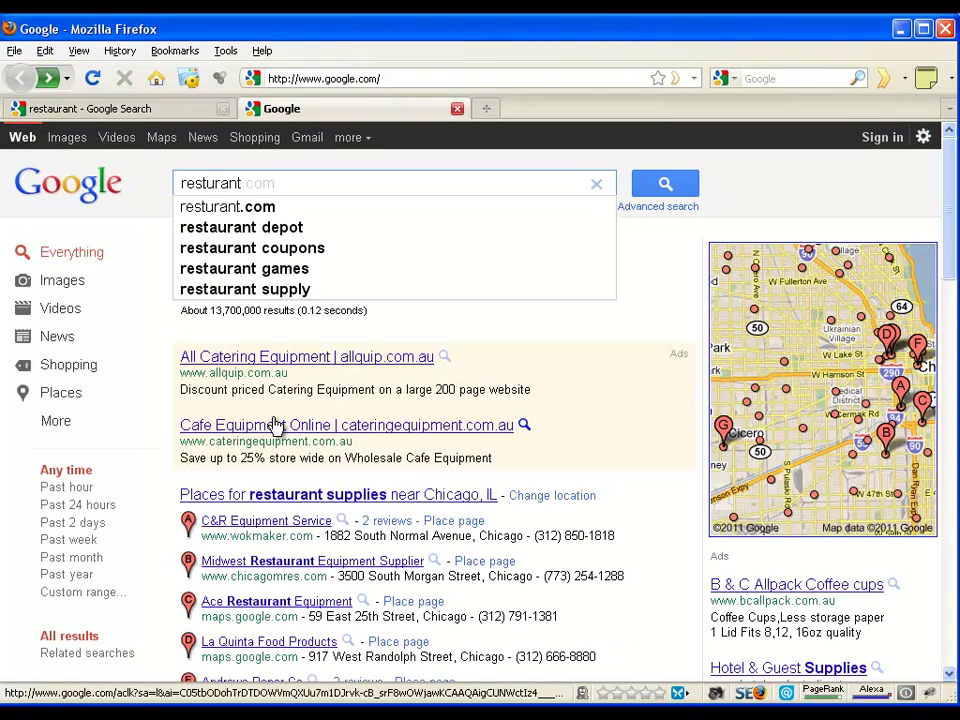
key("Return")
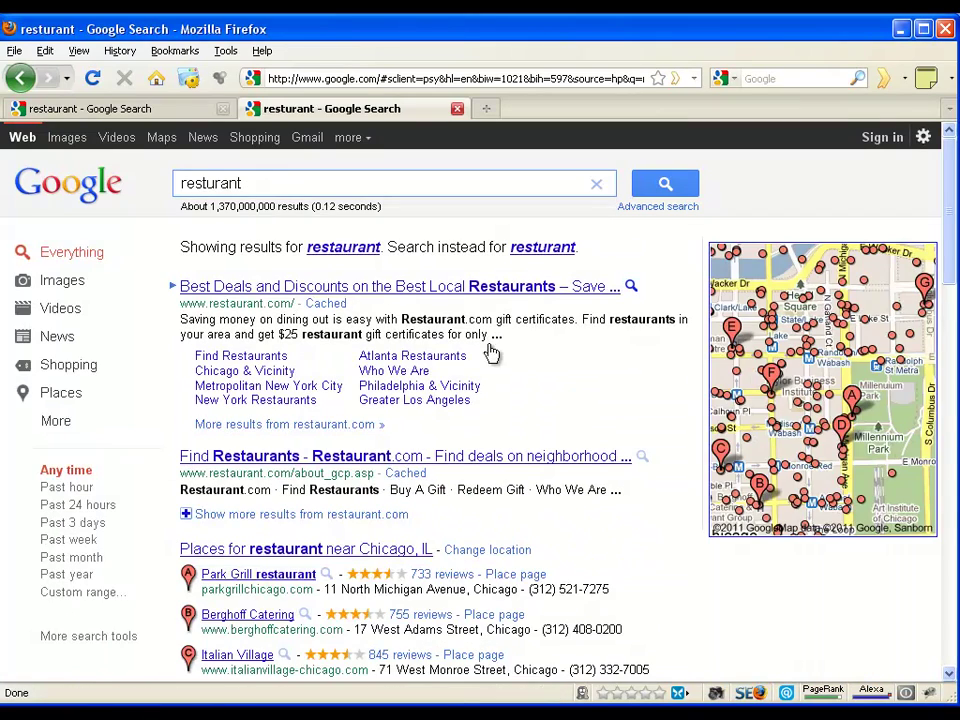
left_click_drag(953, 200, 953, 285)
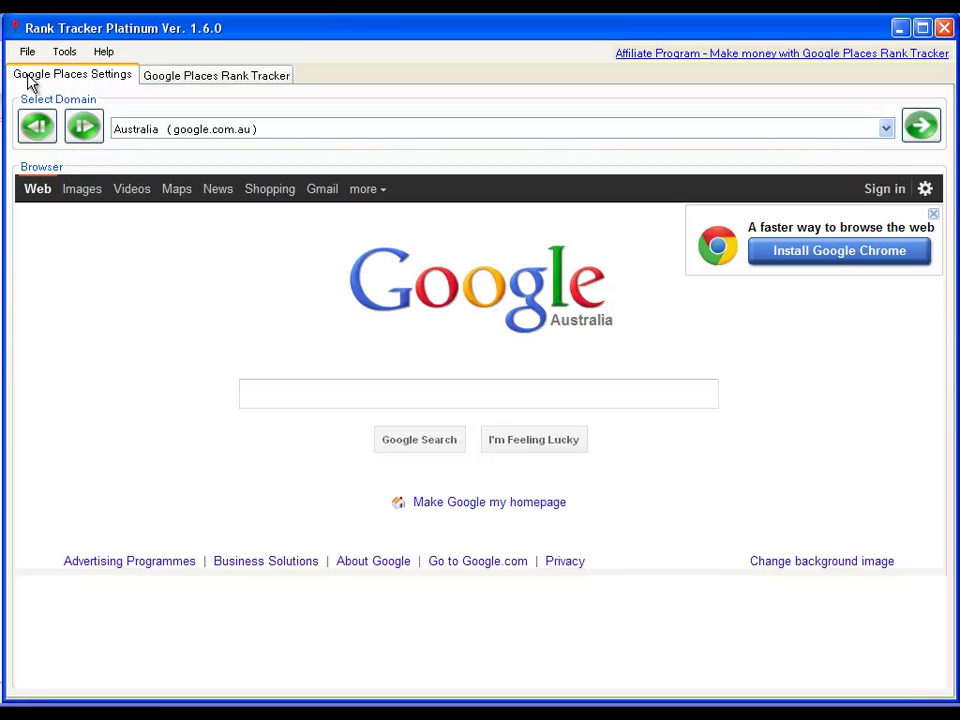
left_click(213, 78)
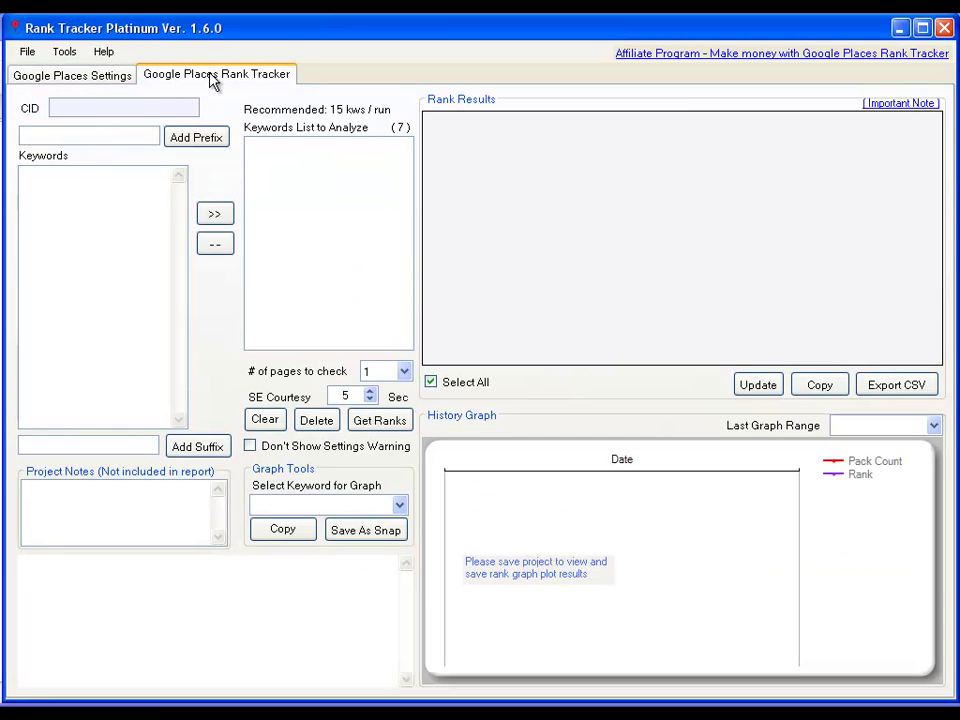
left_click(62, 77)
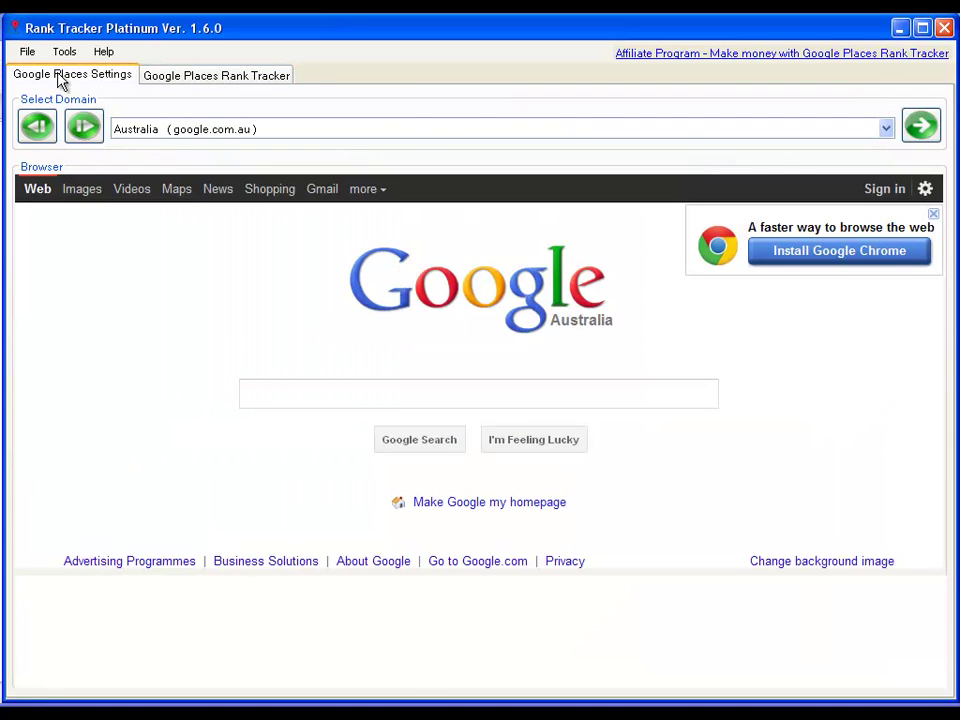
Step: Set the Rank Tracker search domain to United States (google.com)
left_click(886, 129)
left_click_drag(891, 218, 891, 326)
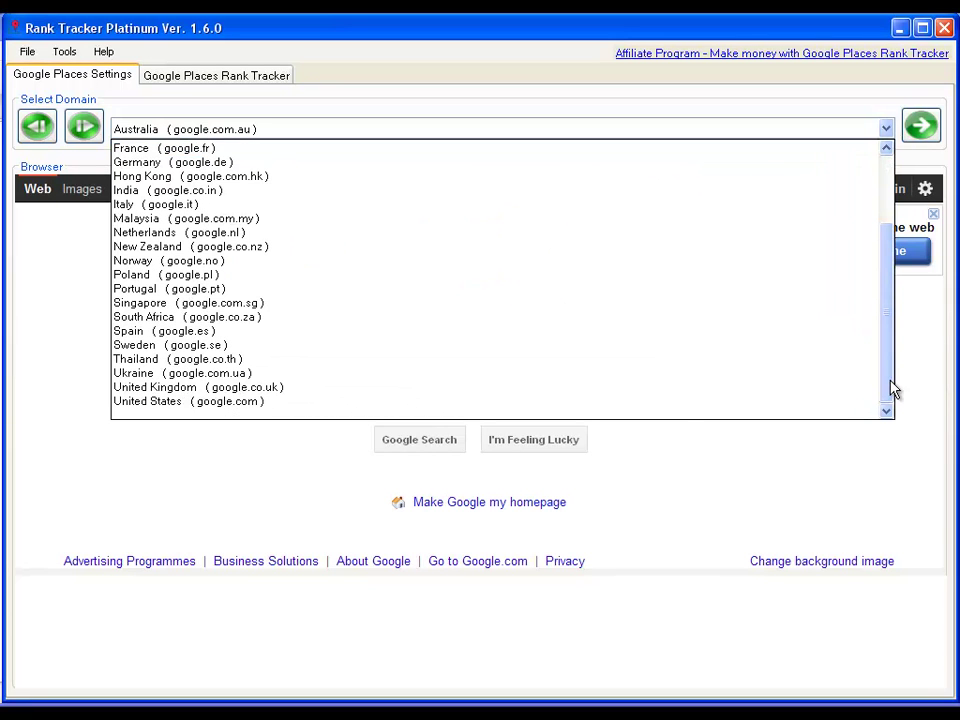
left_click(648, 402)
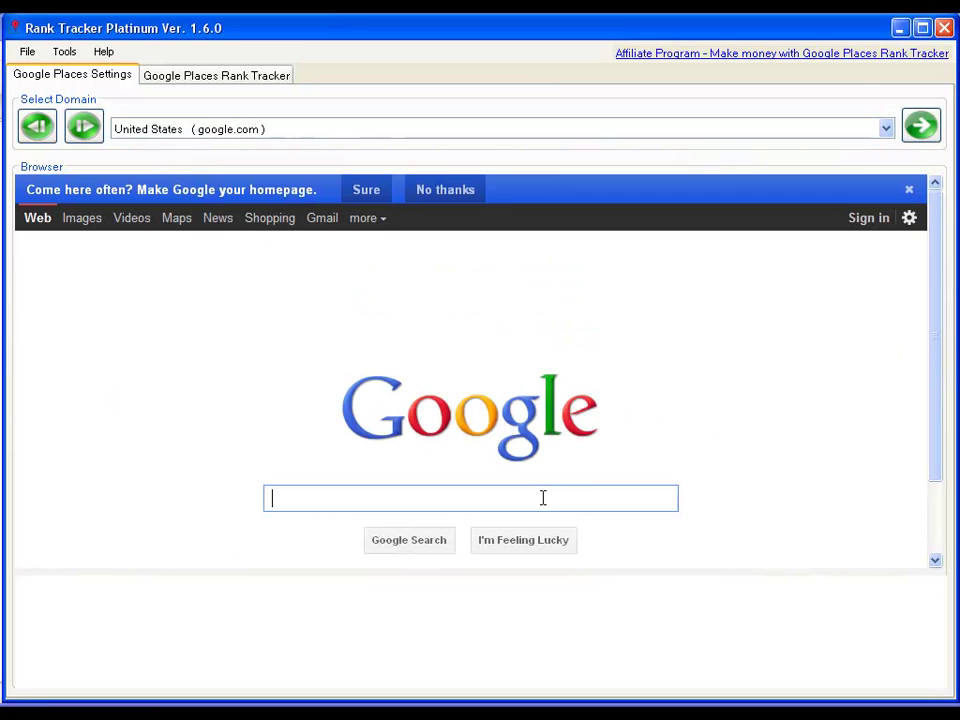
Step: Search 'restaurant' with the city localised to 'chicago' and review the Places results
type("restu")
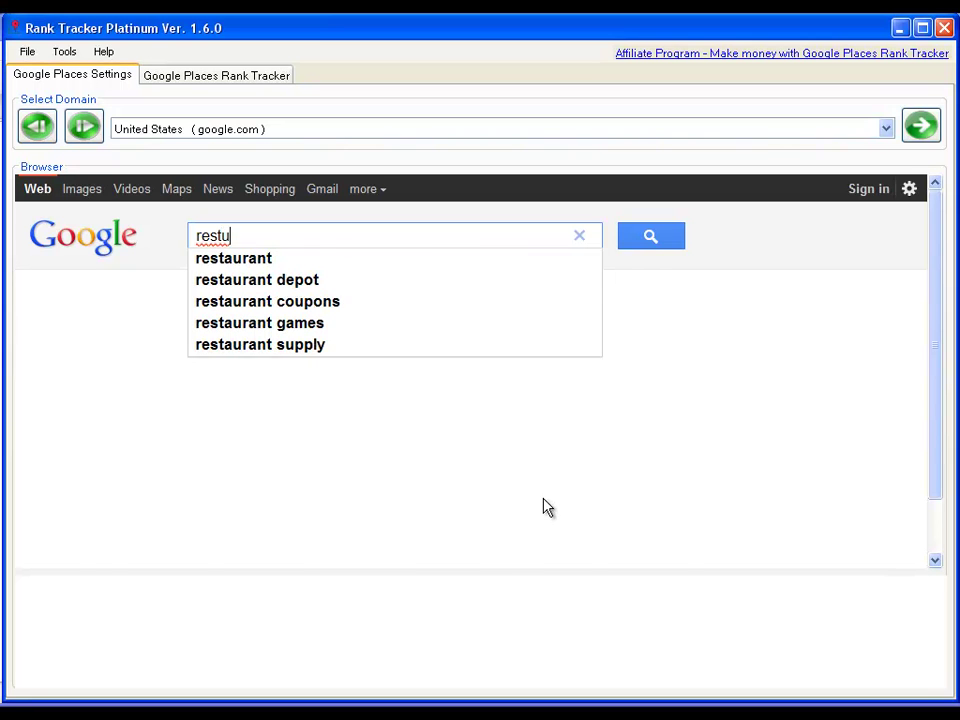
key("Down")
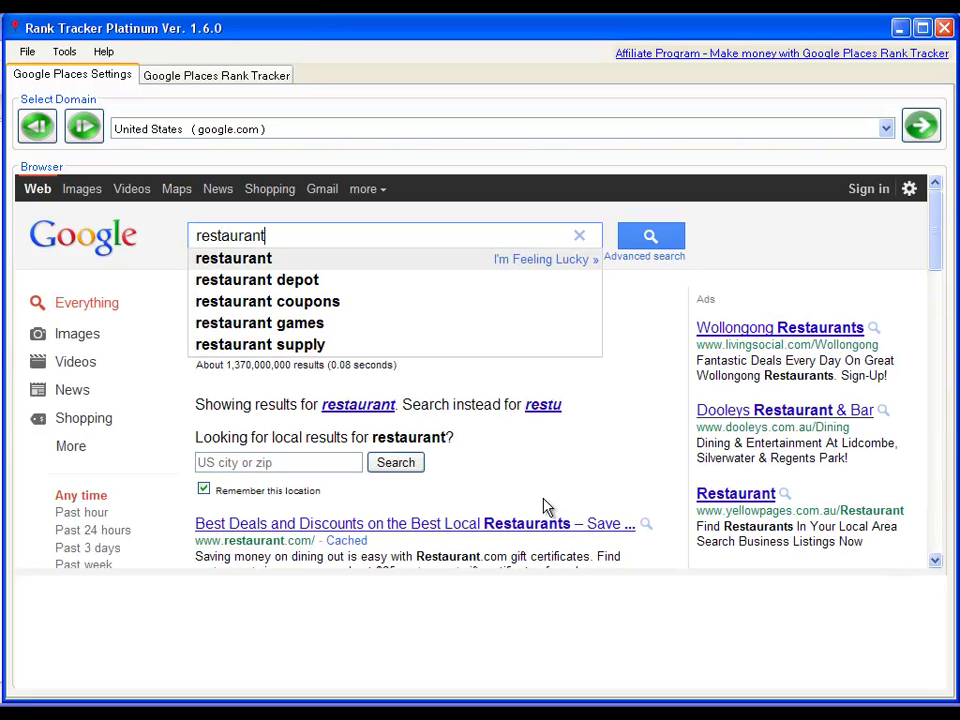
key("Return")
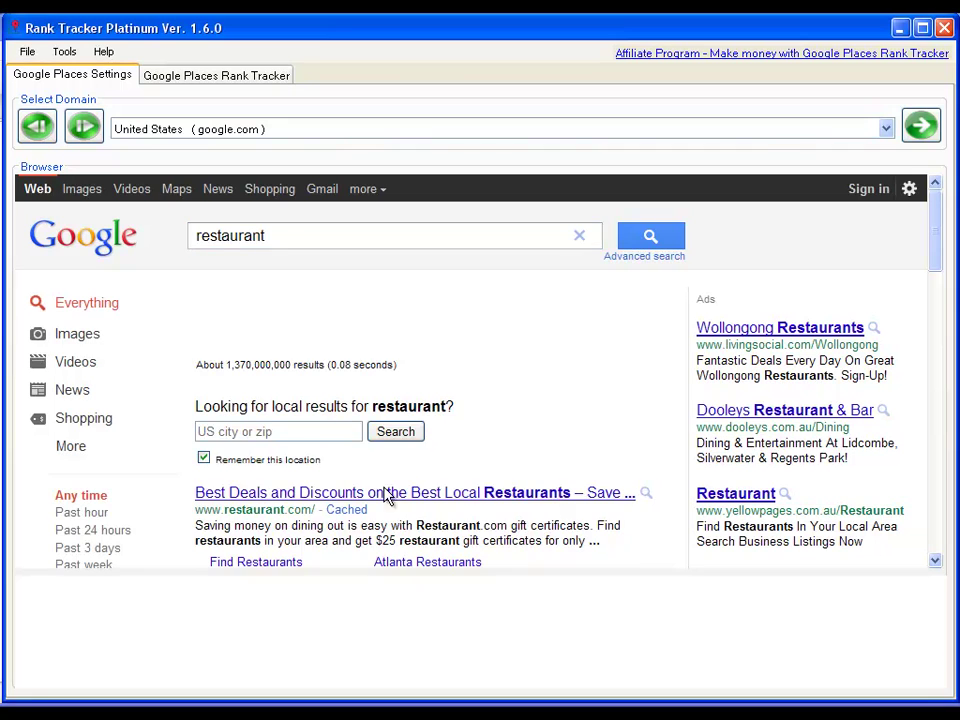
left_click(203, 328)
type("chicago")
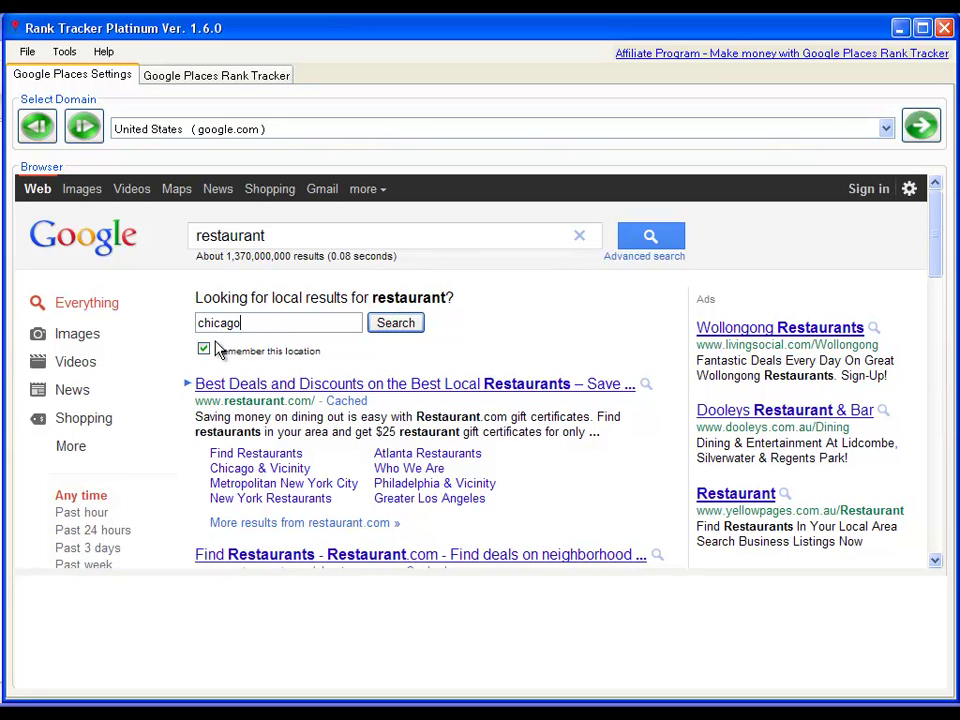
left_click(400, 323)
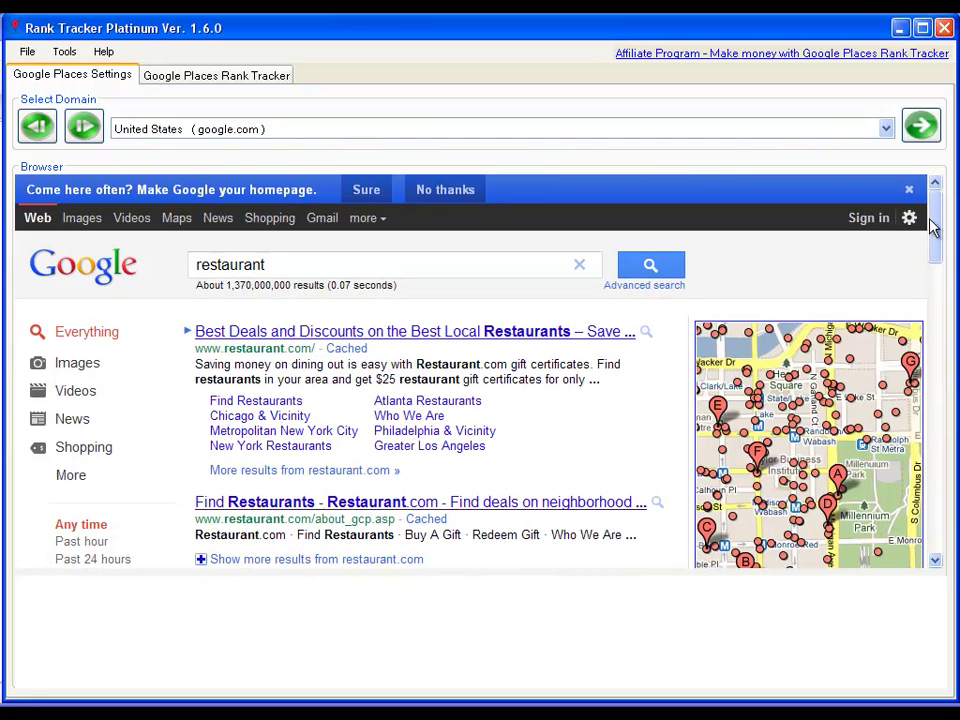
left_click_drag(942, 228, 945, 291)
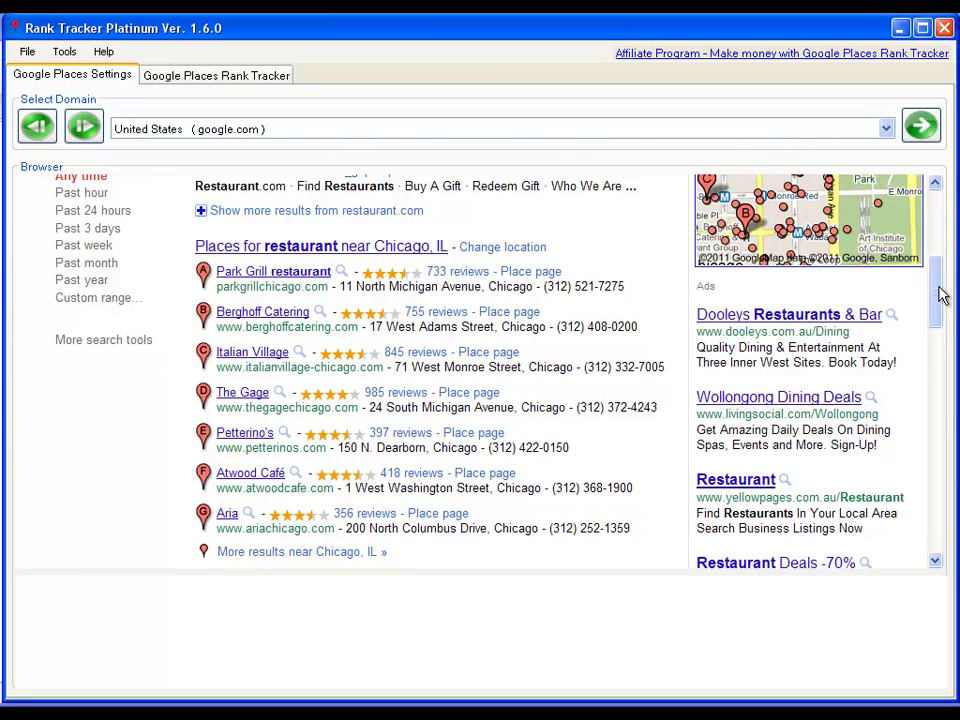
left_click_drag(945, 291, 940, 229)
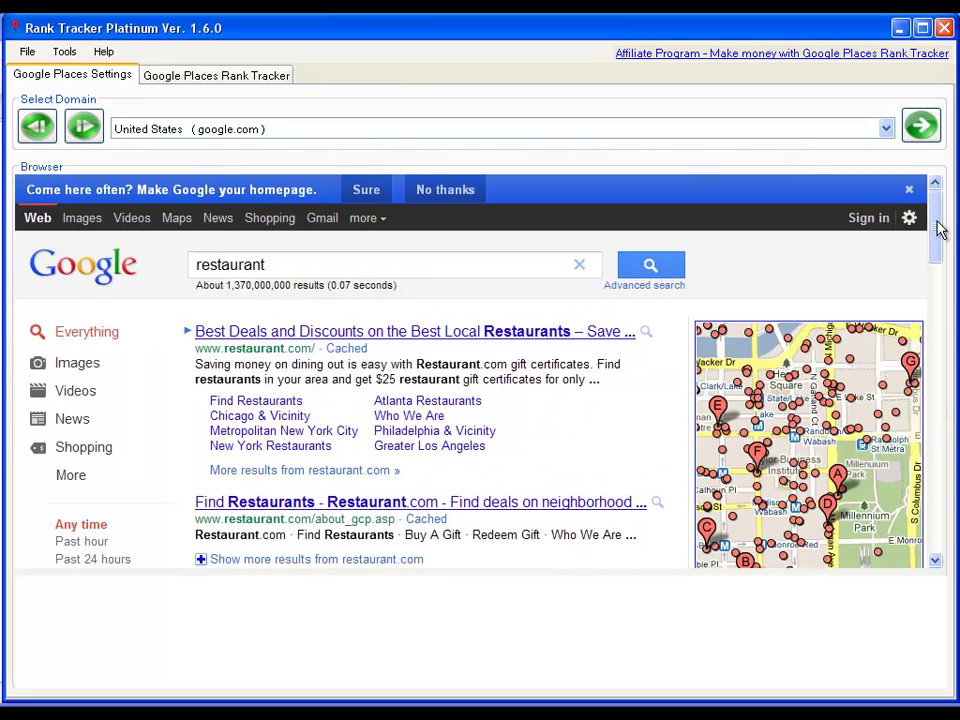
Step: Copy the Place page link for Mercat a la Planxa - Chicago from Firefox's first results tab
left_click(272, 77)
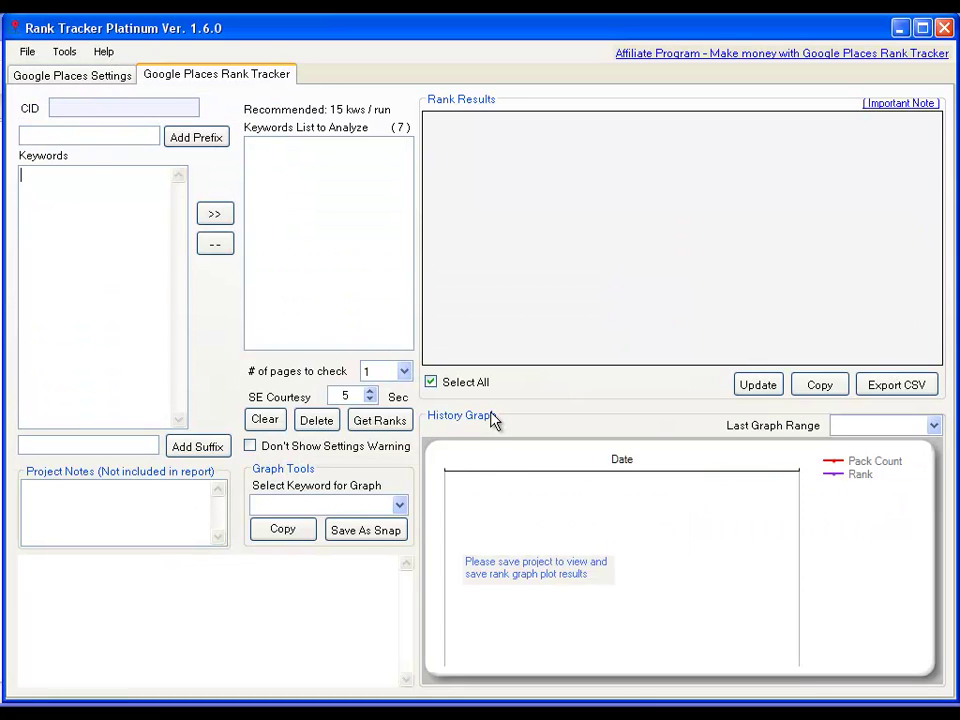
key("alt+Tab")
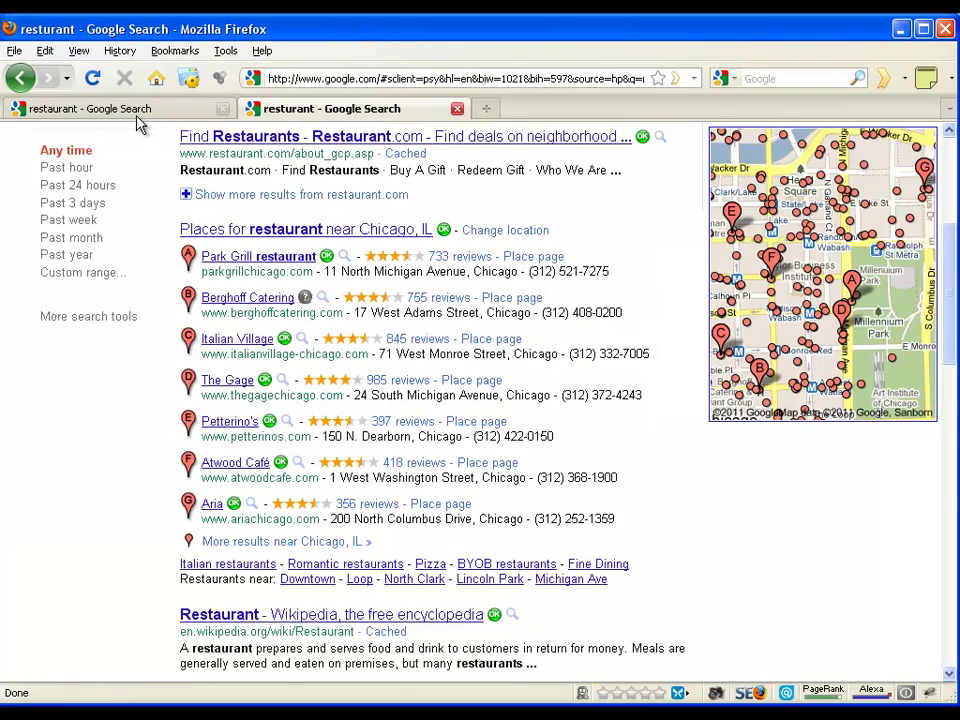
left_click(138, 114)
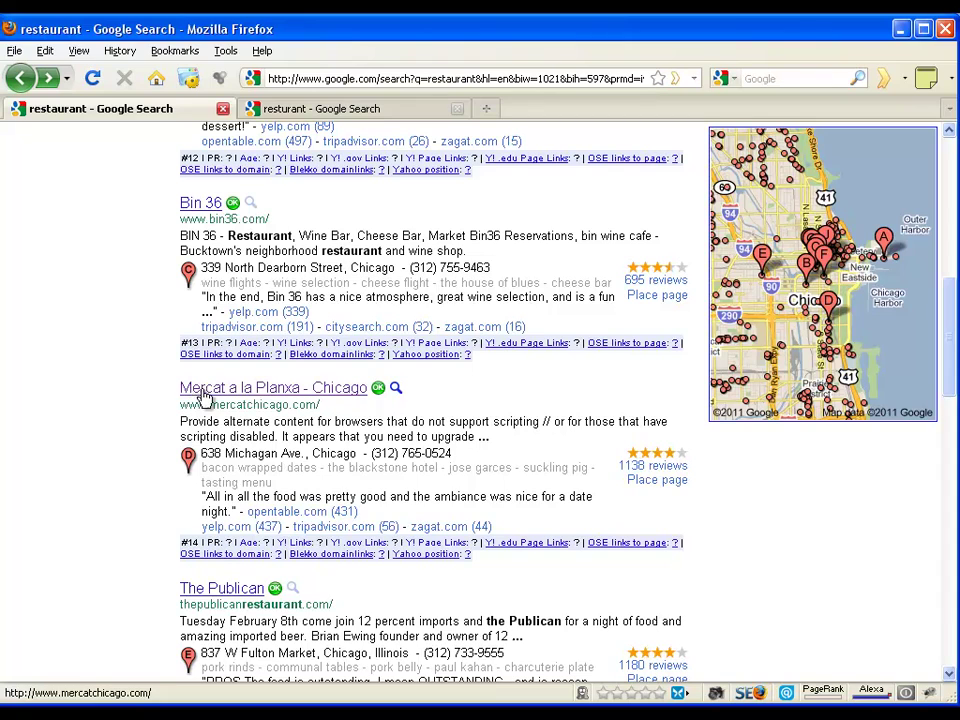
left_click_drag(943, 407, 945, 240)
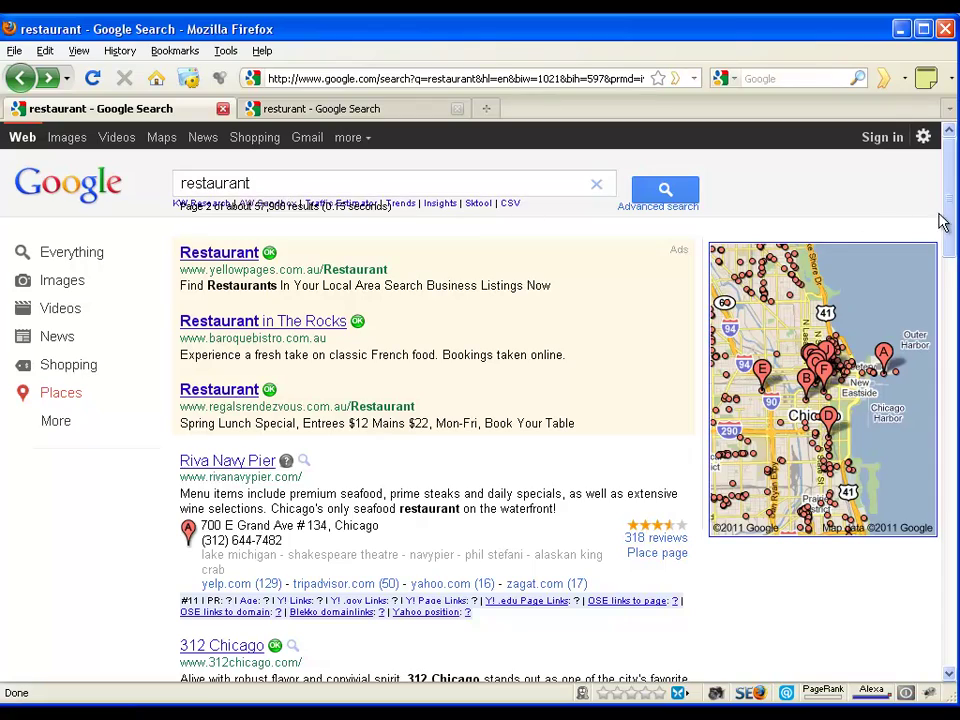
left_click_drag(950, 430, 941, 435)
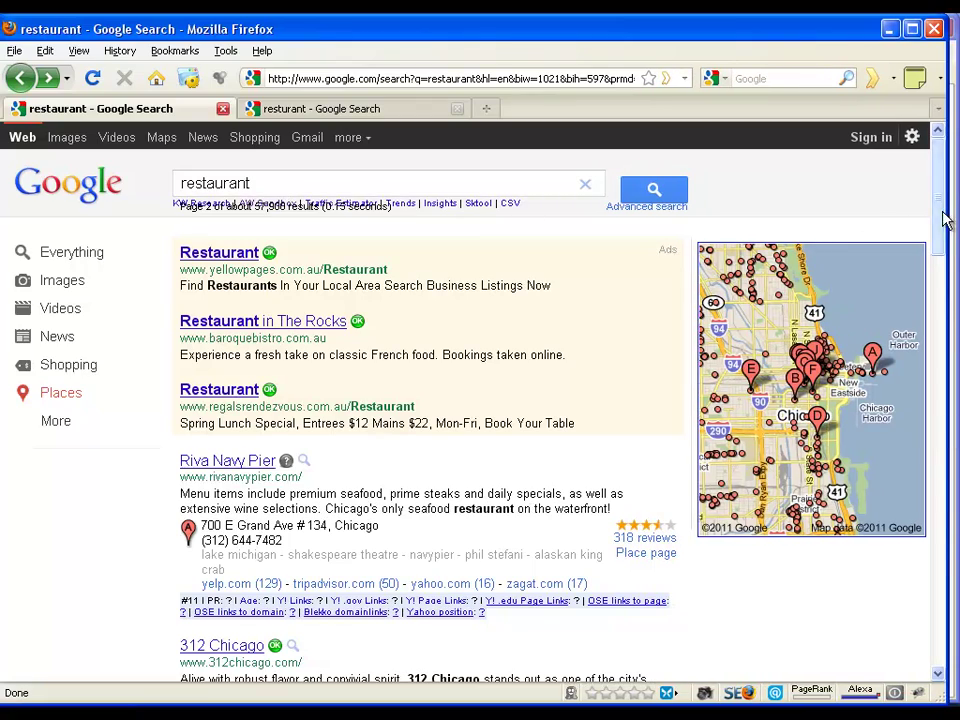
left_click_drag(945, 214, 945, 643)
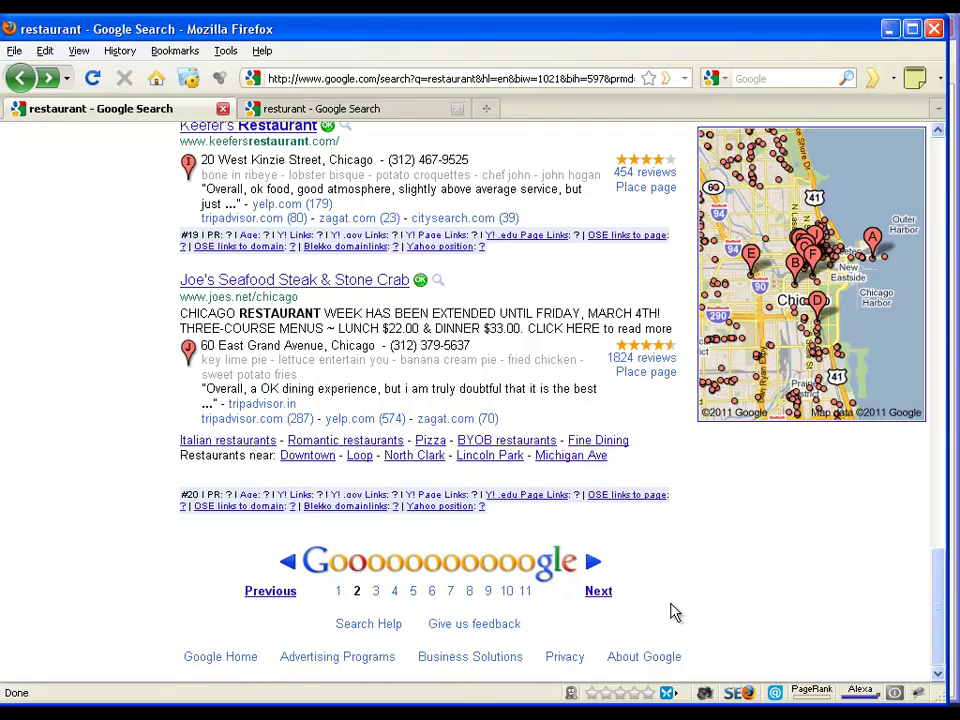
left_click_drag(930, 605, 937, 320)
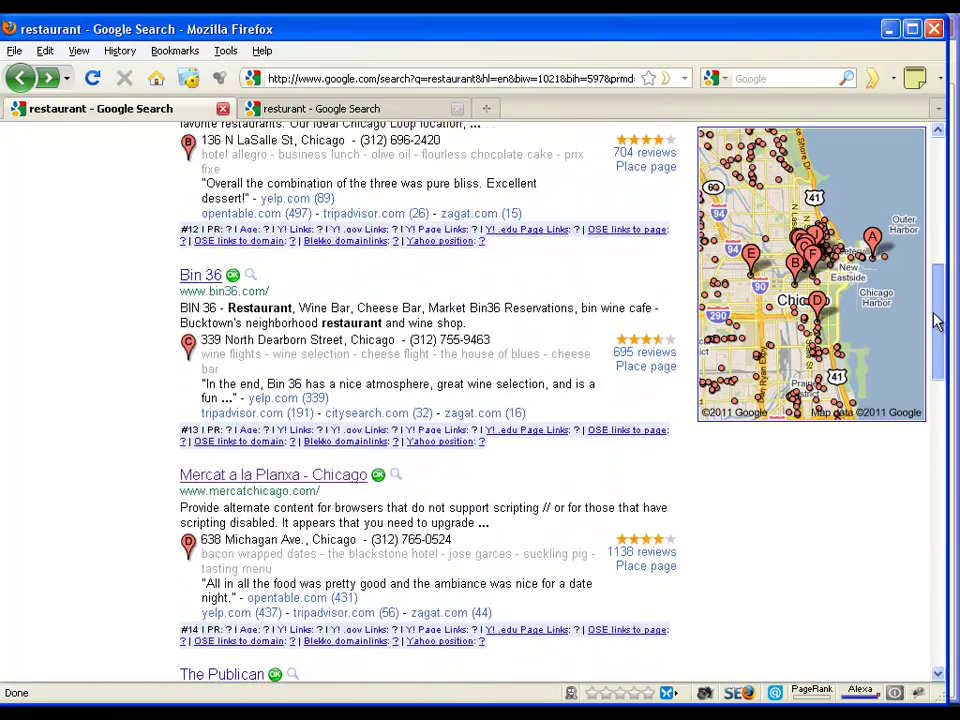
right_click(647, 568)
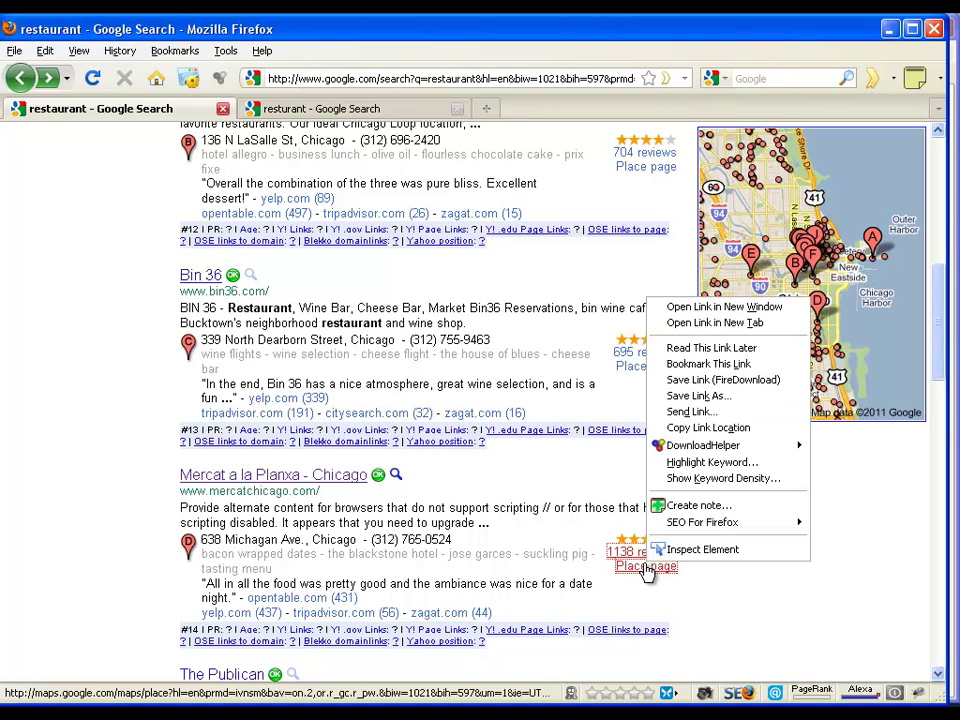
left_click(736, 430)
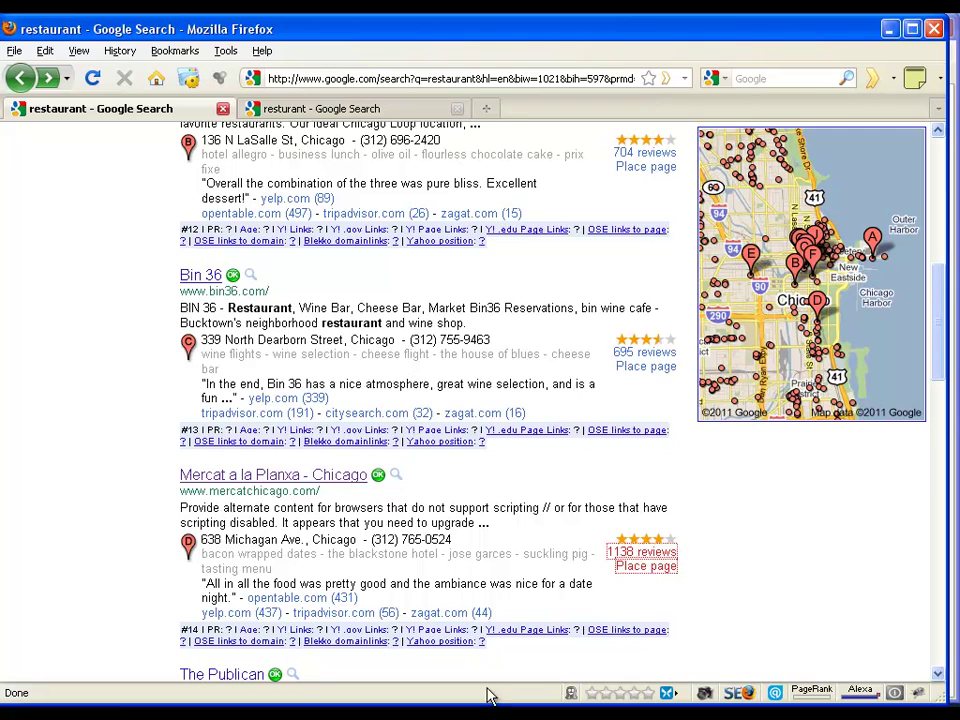
Step: Paste Mercat's CID, then paste the seven restaurant keywords and move them to the analysis list
key("alt+Tab")
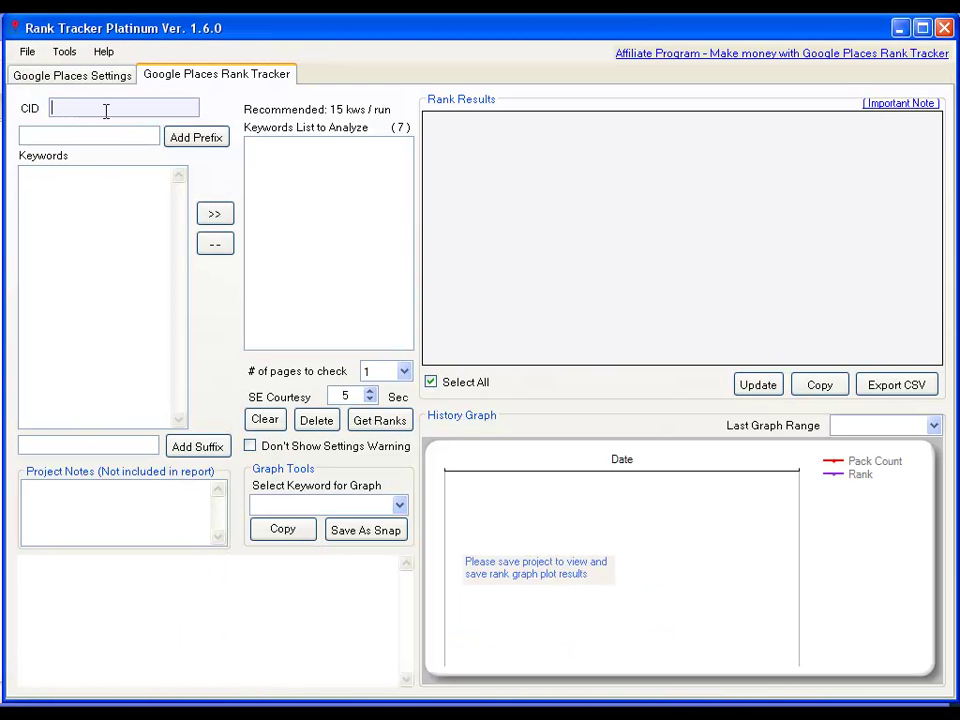
key("ctrl+v")
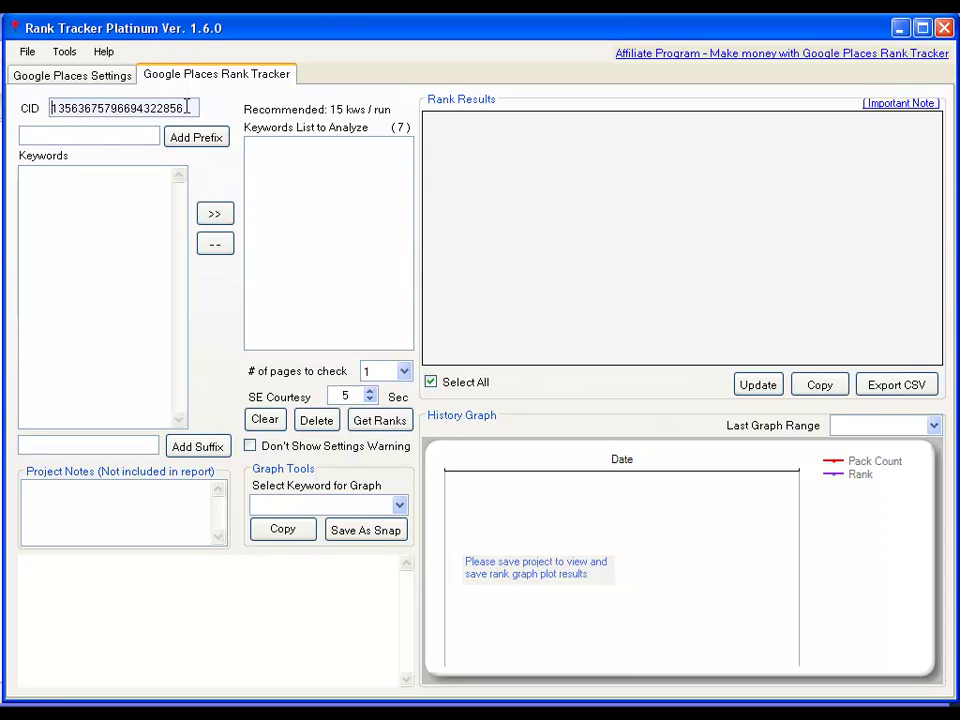
left_click(123, 226)
key("ctrl+v")
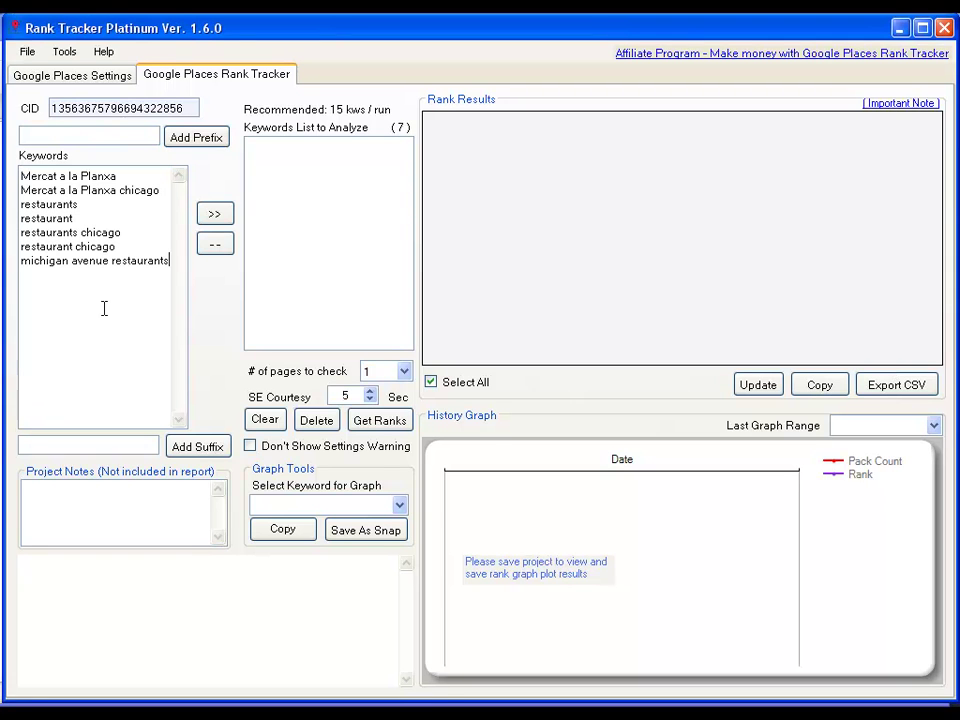
left_click(215, 214)
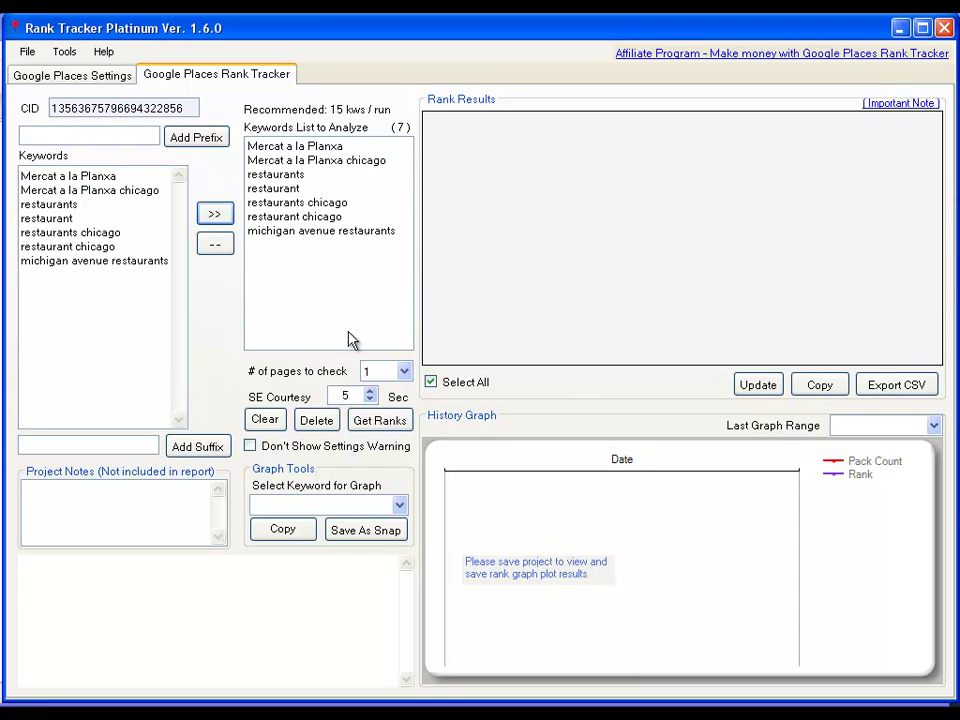
Step: Set pages to check to 2 and keep the SE Courtesy delay at 5 seconds
left_click(404, 372)
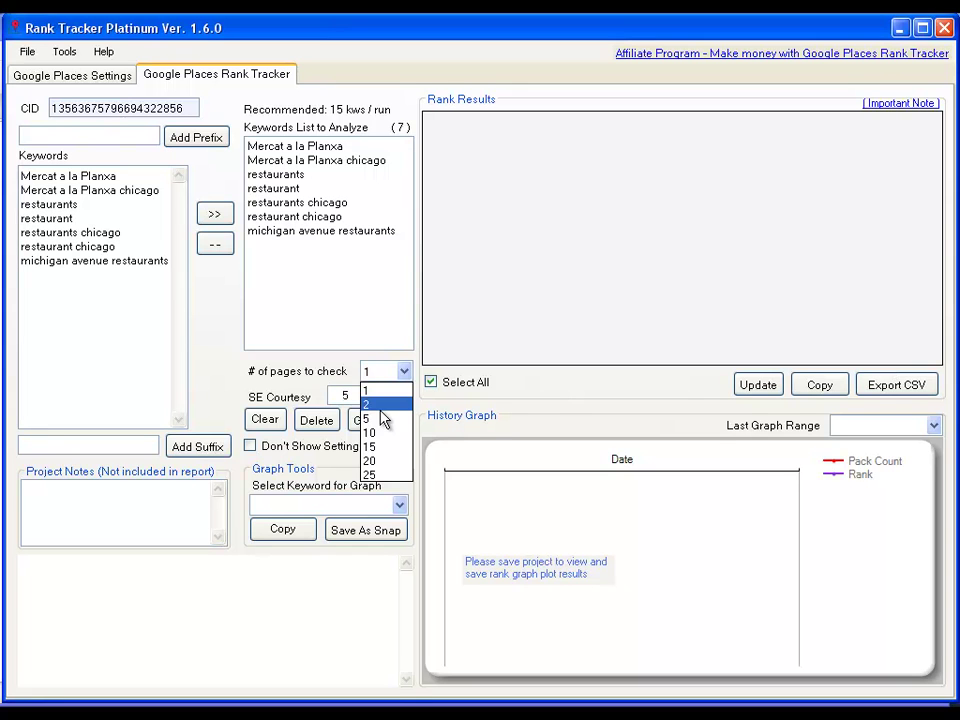
left_click(381, 405)
left_click(335, 396)
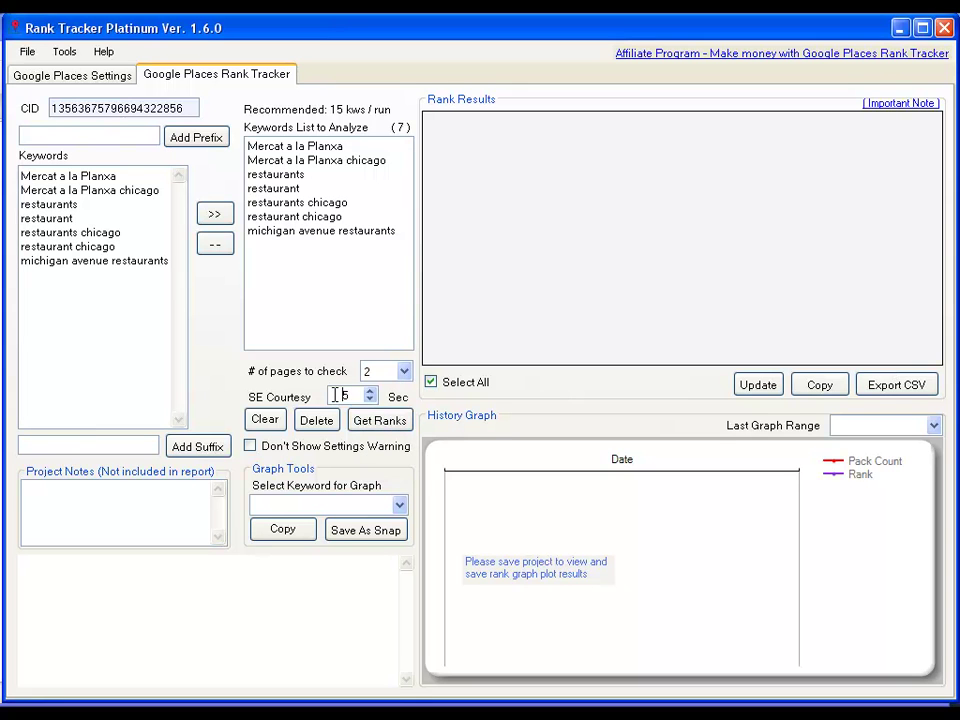
double_click(335, 396)
left_click(322, 202)
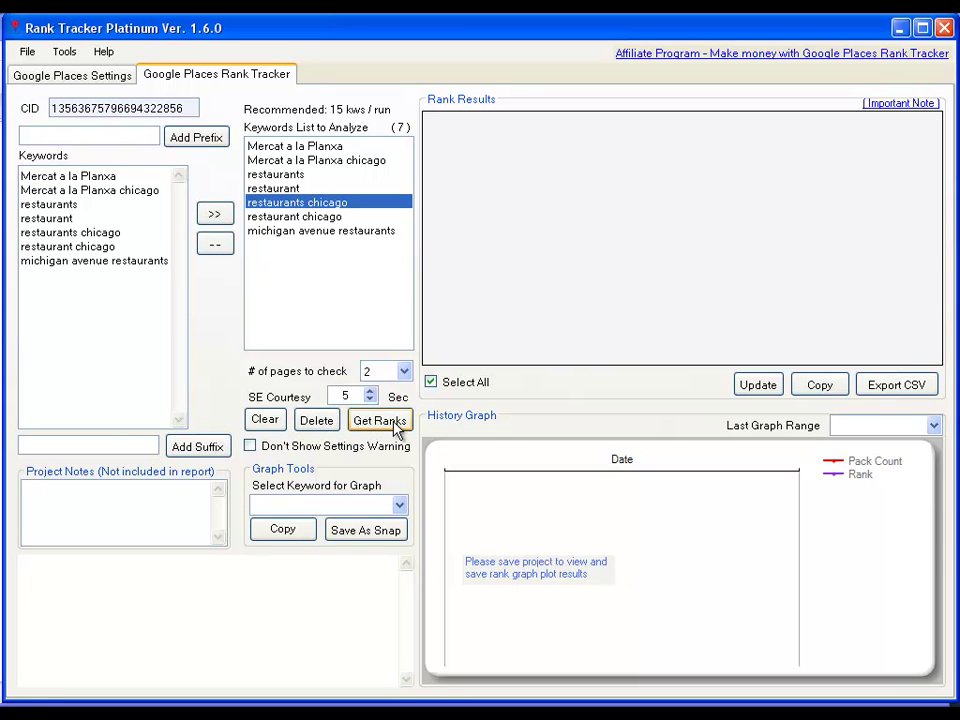
Step: Run Get Ranks for the seven keywords, confirming Yes on the warning
left_click(379, 420)
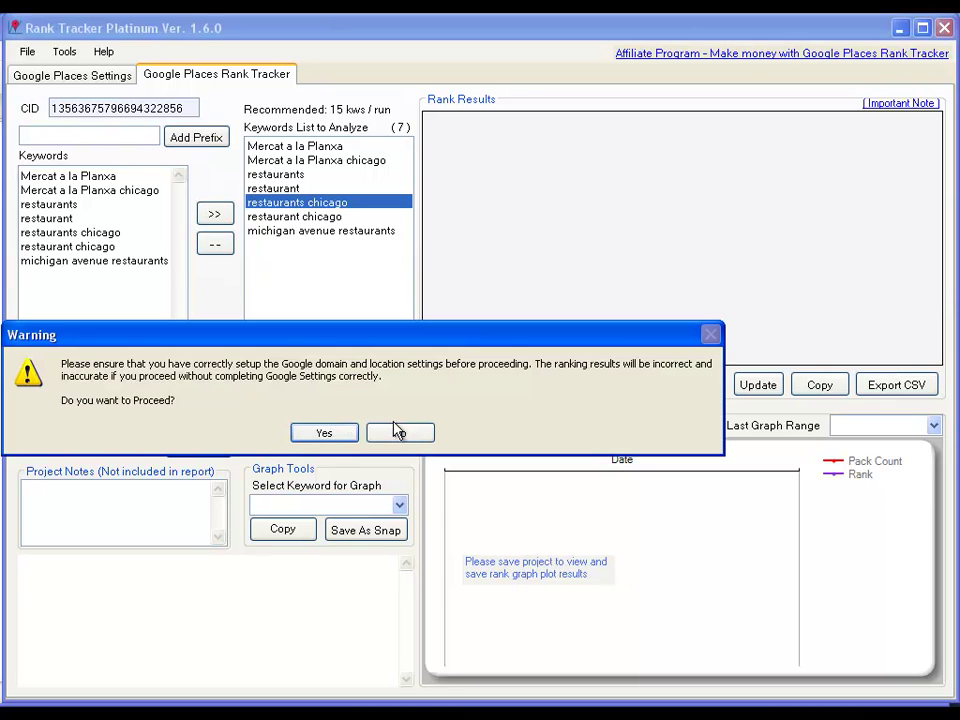
left_click_drag(293, 335, 381, 339)
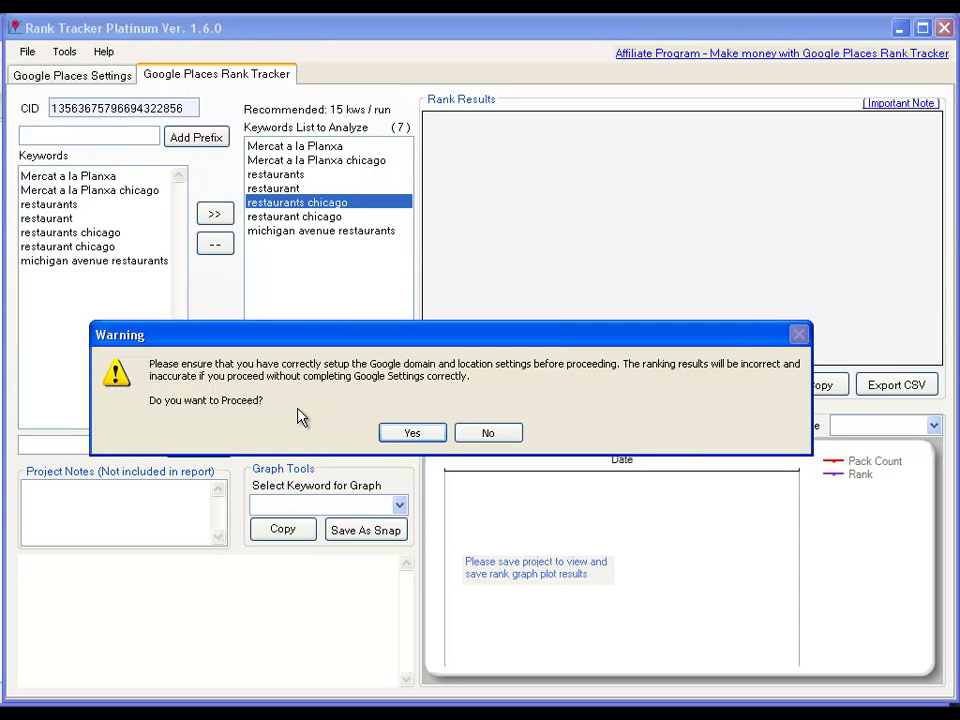
left_click(410, 432)
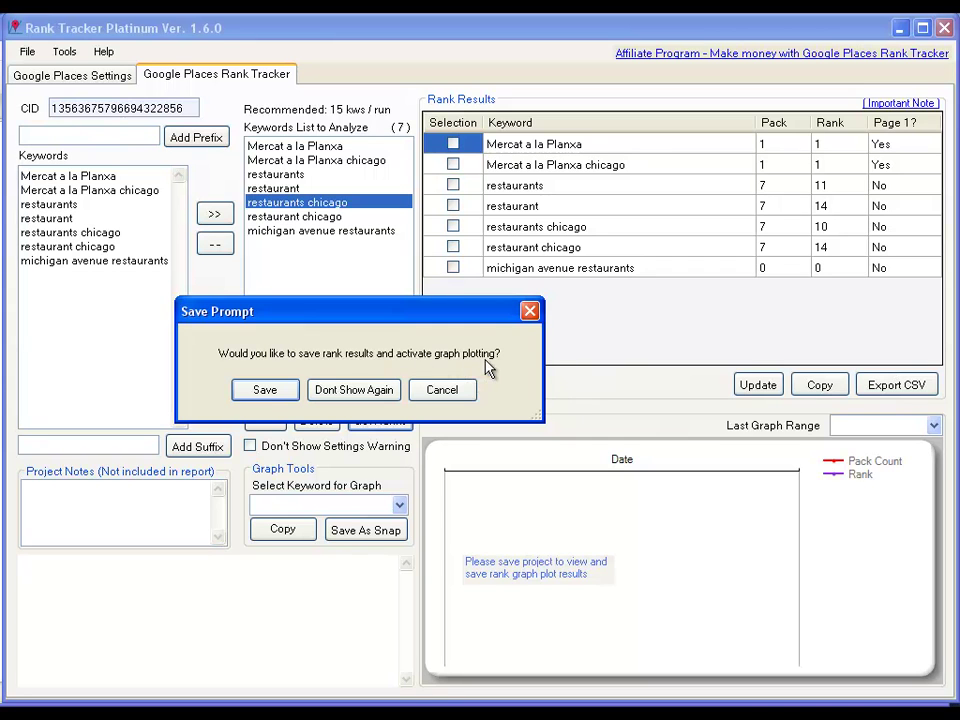
Step: Save the rank results as the project temp-demo.GPRT
left_click(265, 392)
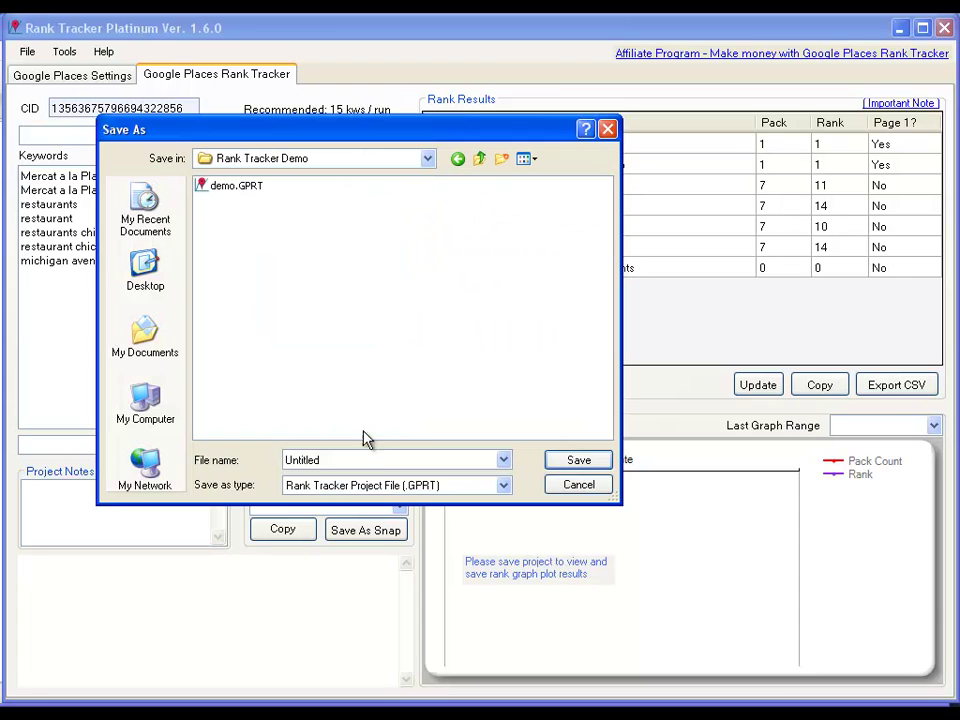
double_click(381, 461)
type("temp-demo")
left_click(596, 462)
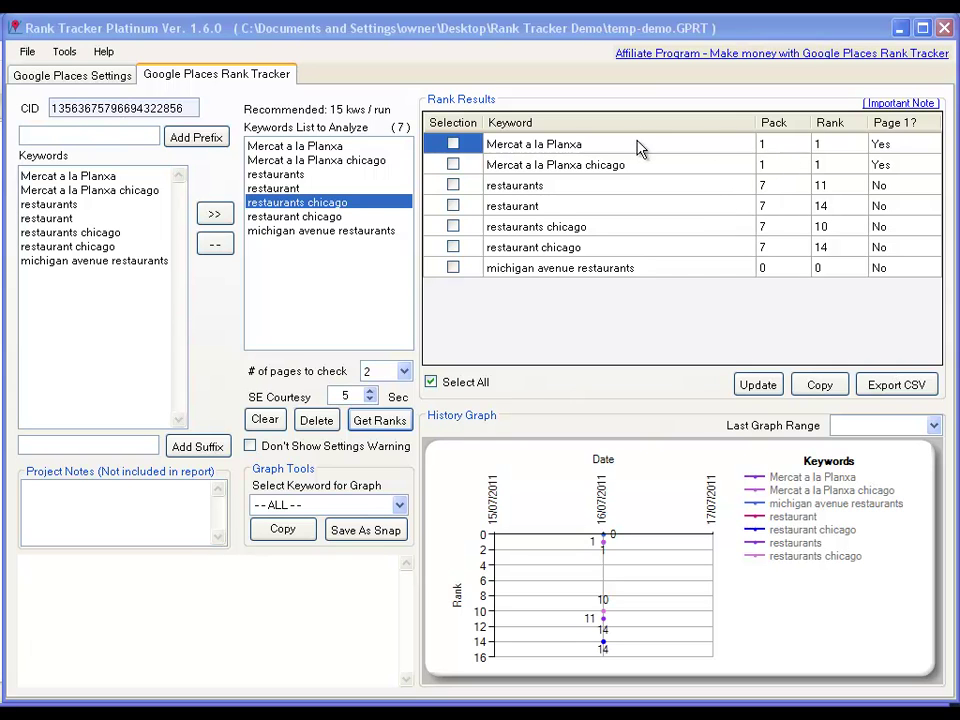
left_click(700, 145)
left_click(784, 150)
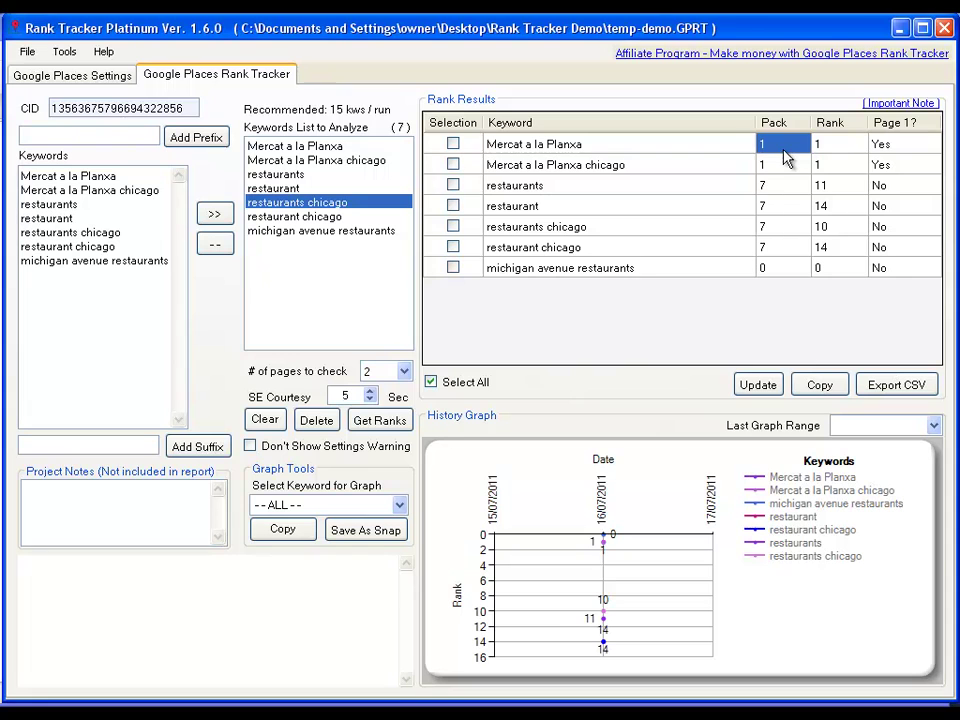
left_click(823, 153)
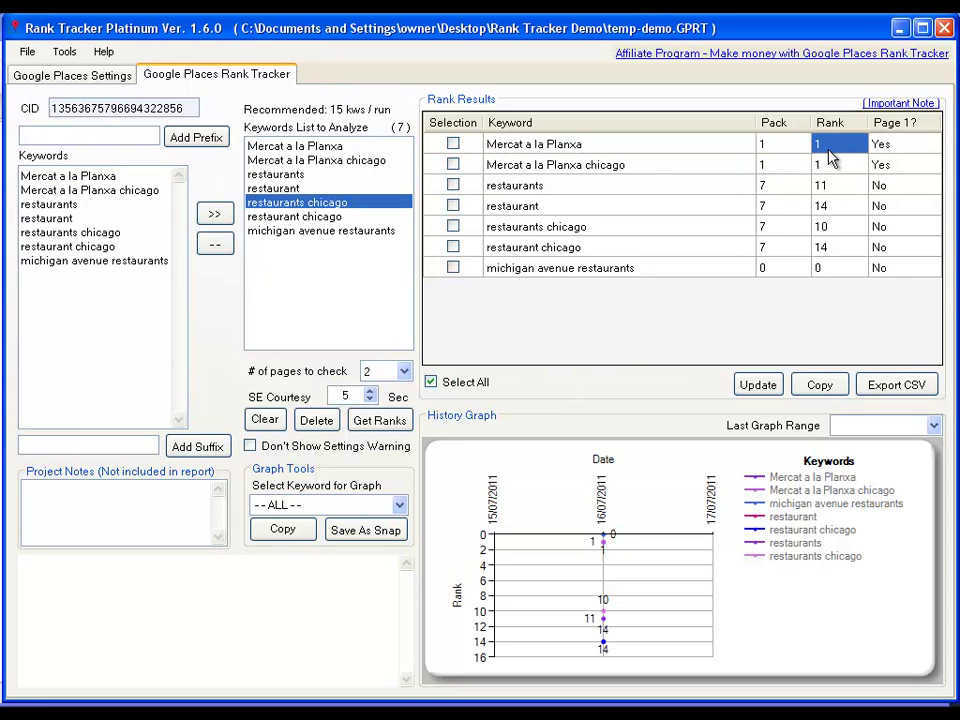
left_click(643, 150)
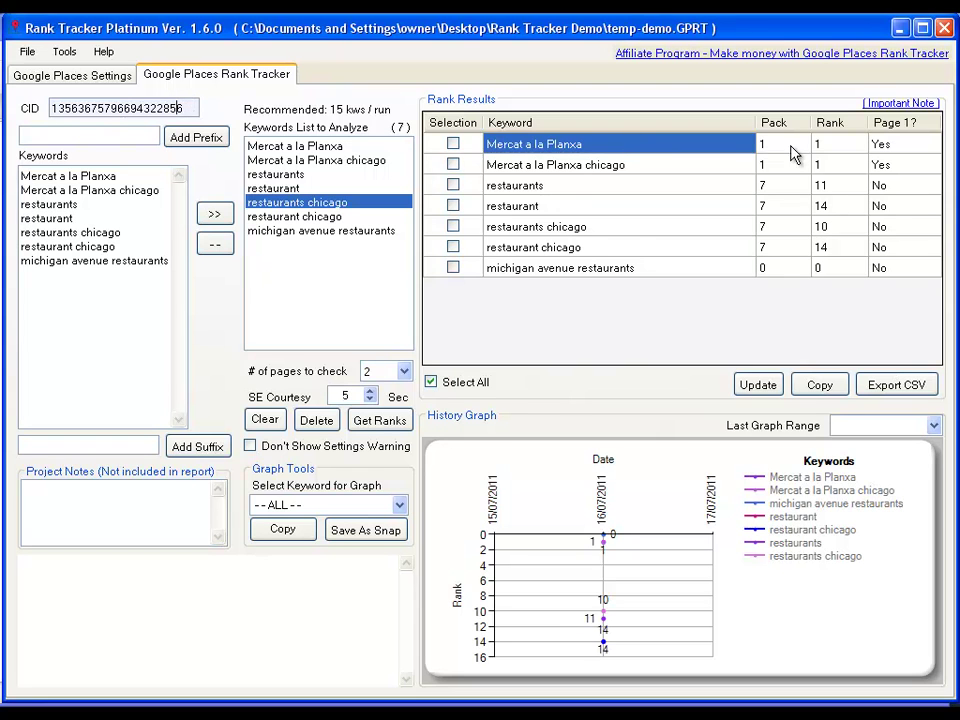
left_click(580, 188)
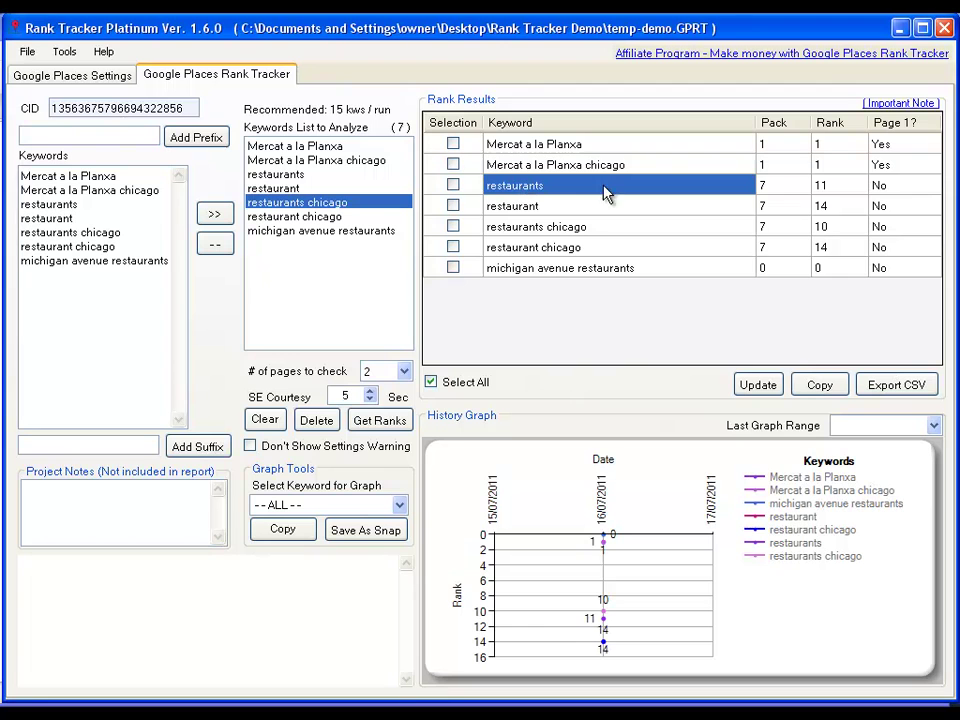
left_click(797, 190)
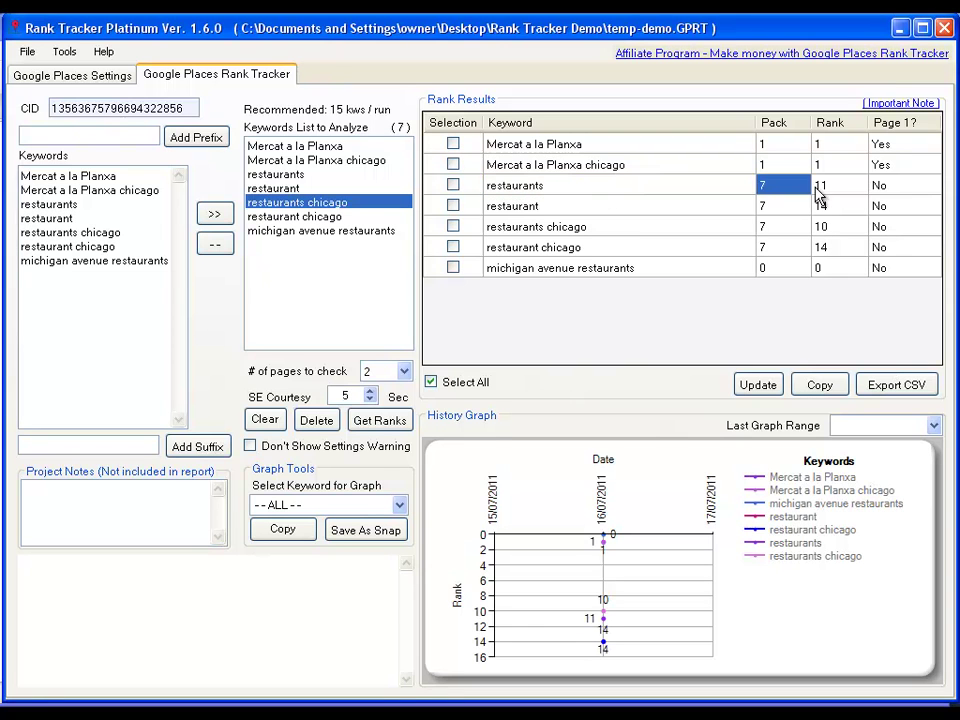
left_click(822, 190)
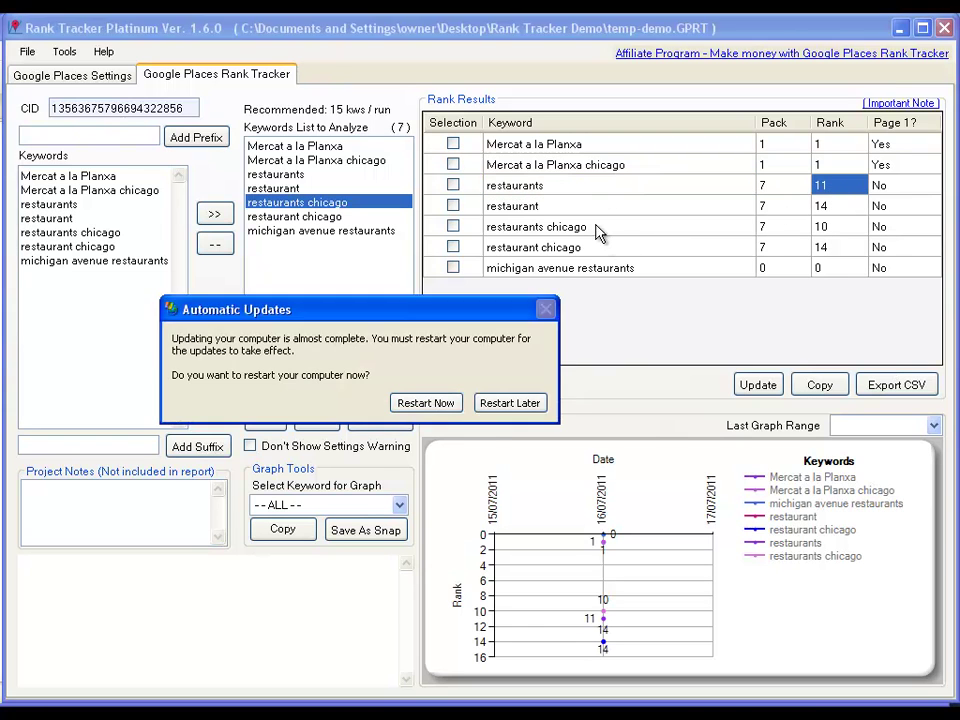
left_click(597, 227)
left_click(528, 404)
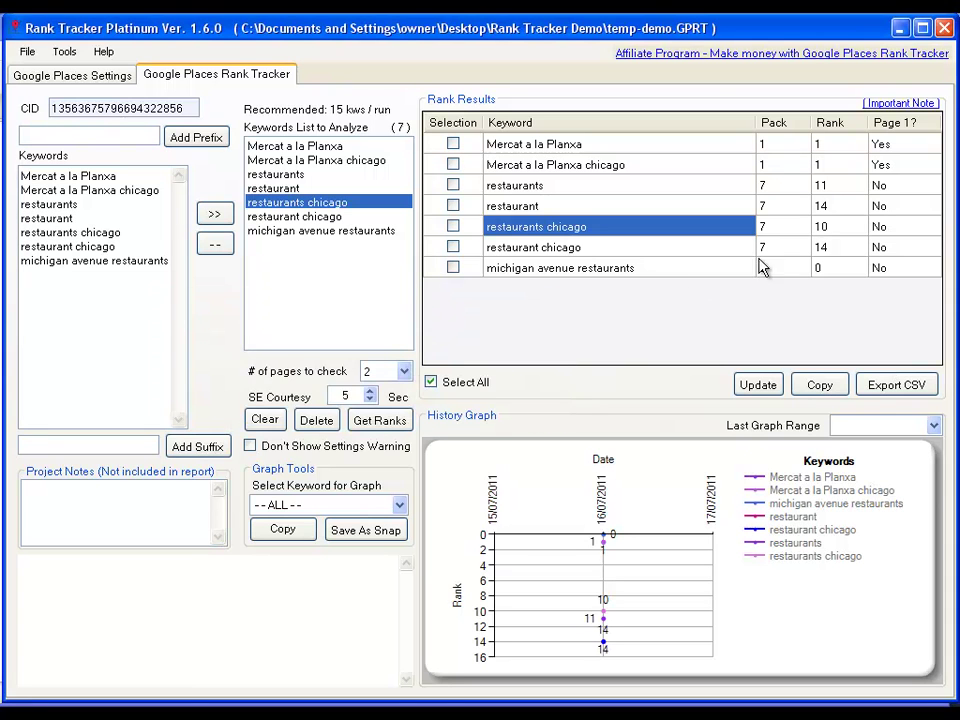
left_click(830, 228)
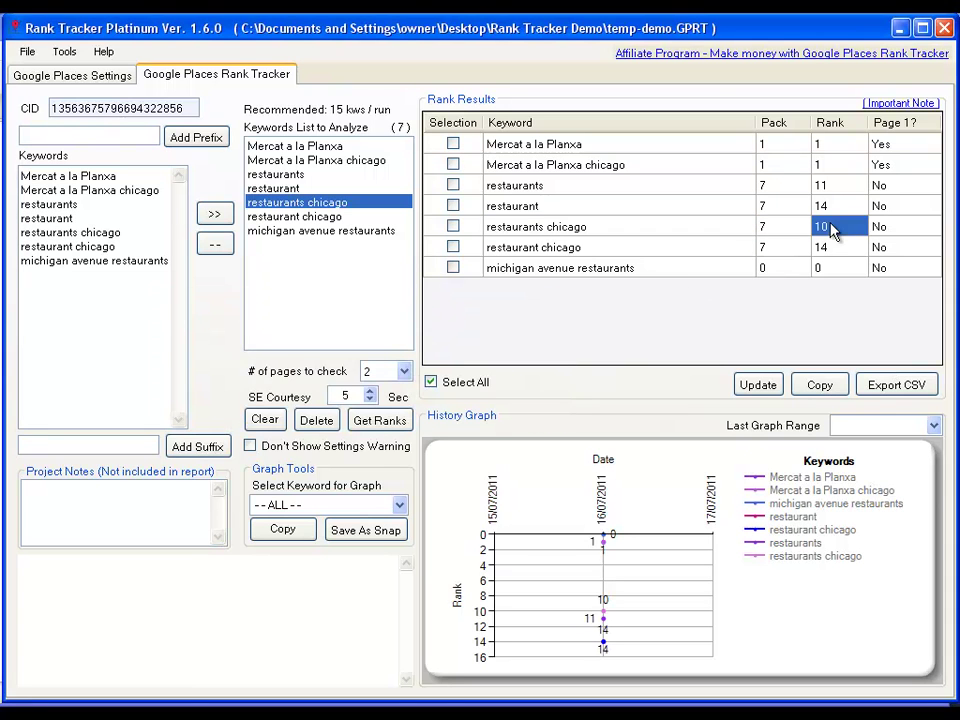
left_click(905, 229)
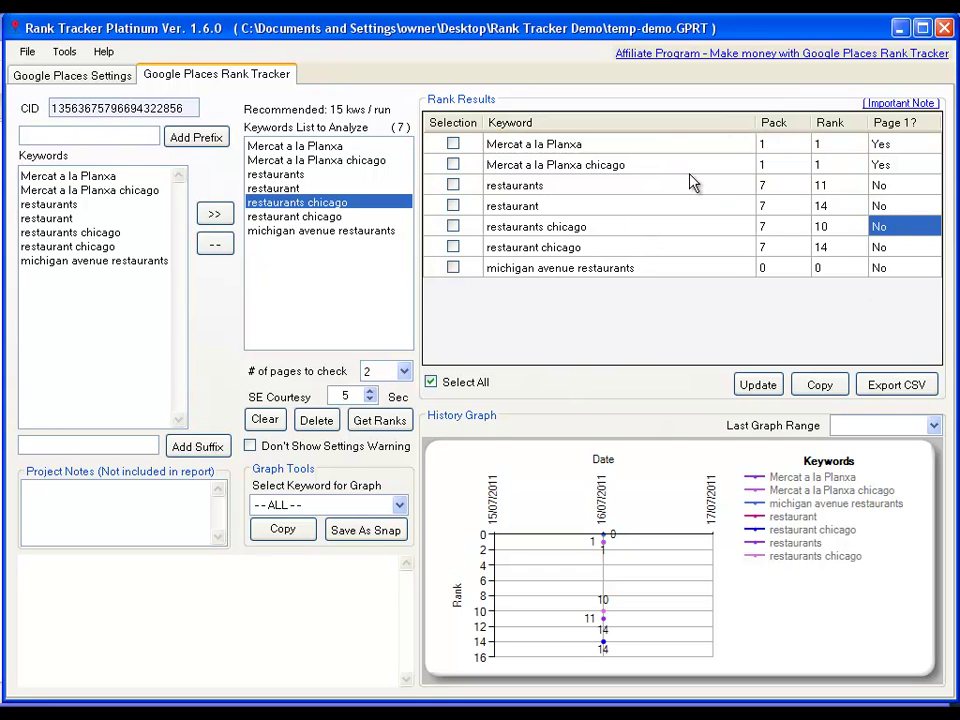
Step: Tick only restaurants and restaurants chicago, and graph the restaurant keyword alone
left_click(432, 381)
left_click(453, 185)
left_click(453, 226)
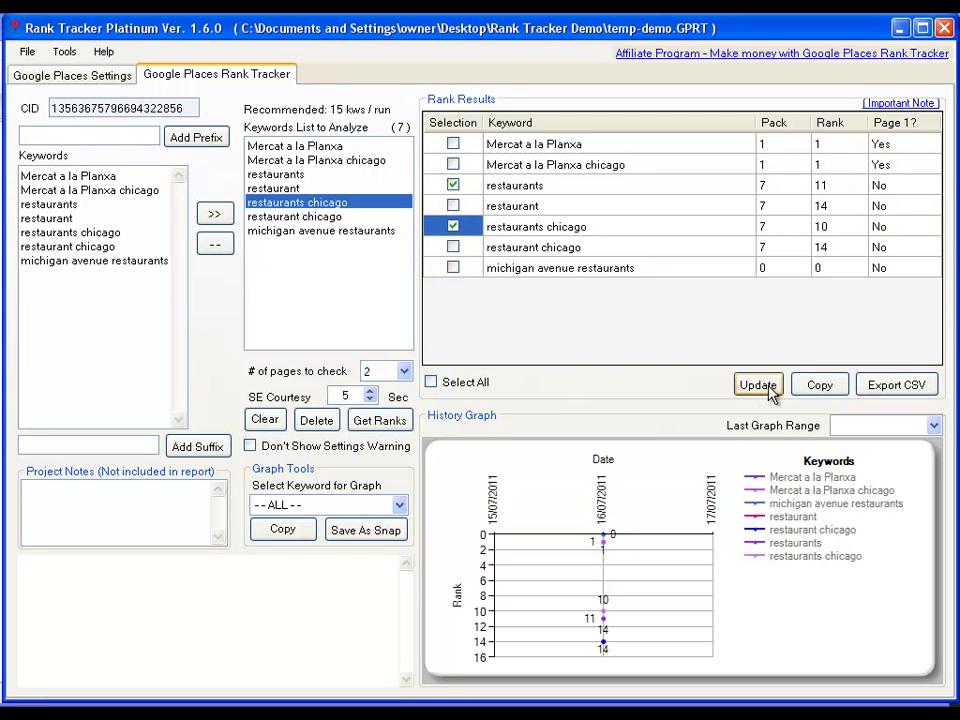
left_click(399, 505)
left_click(370, 581)
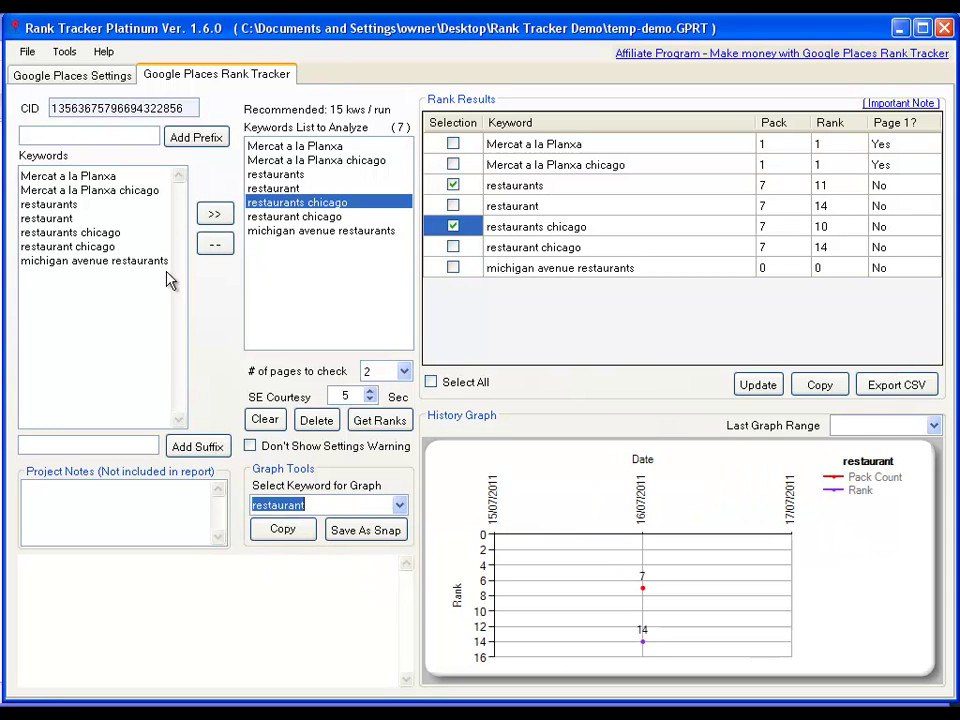
Step: Open the demo.GPRT project through File > Open Project
left_click(27, 52)
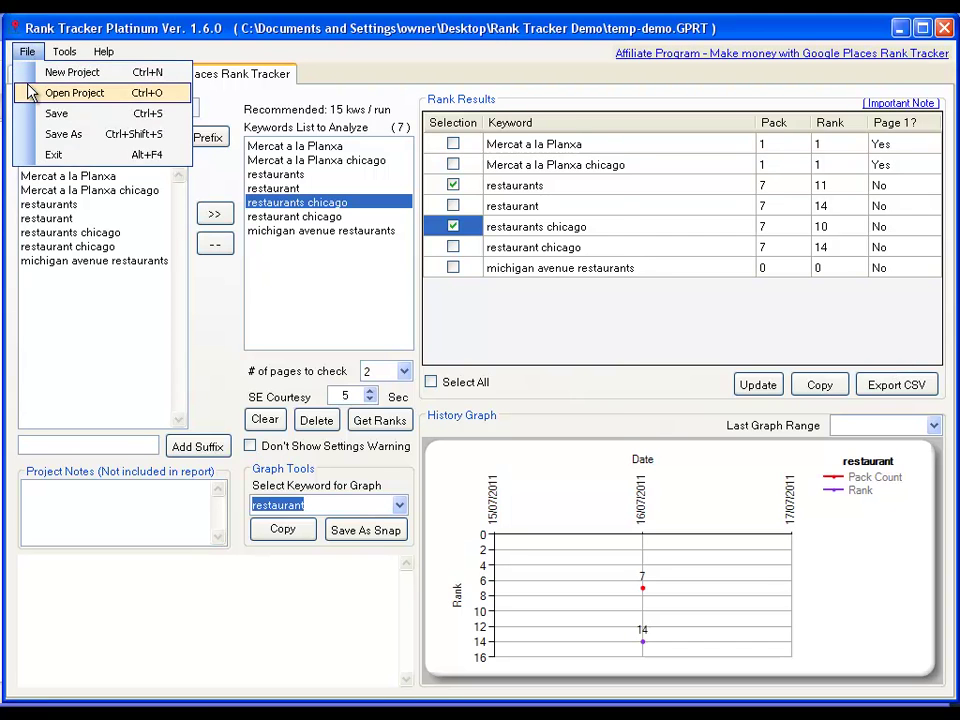
left_click(30, 91)
left_click(251, 188)
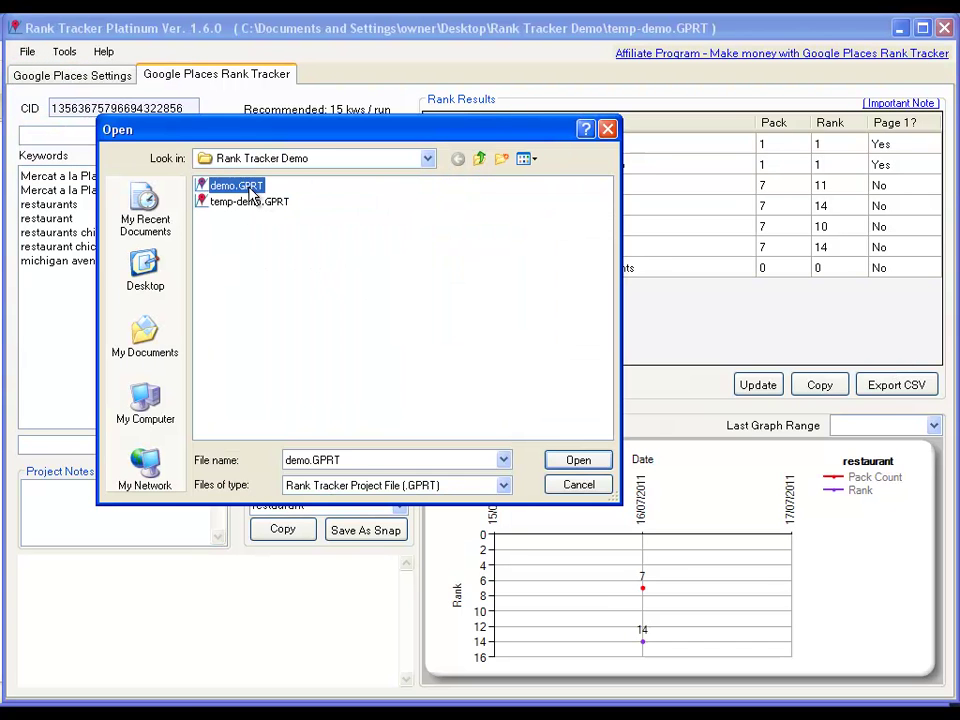
left_click(570, 462)
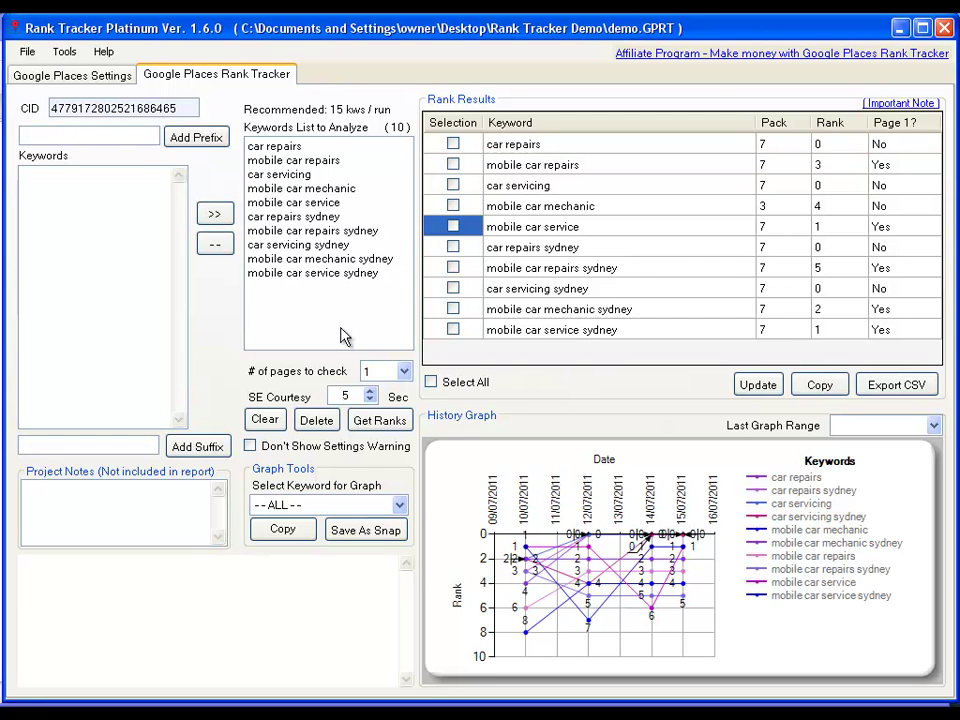
Step: Search 'restaurant' in Google Places Settings to confirm Sydney NSW, then tick all ten keywords
left_click(90, 76)
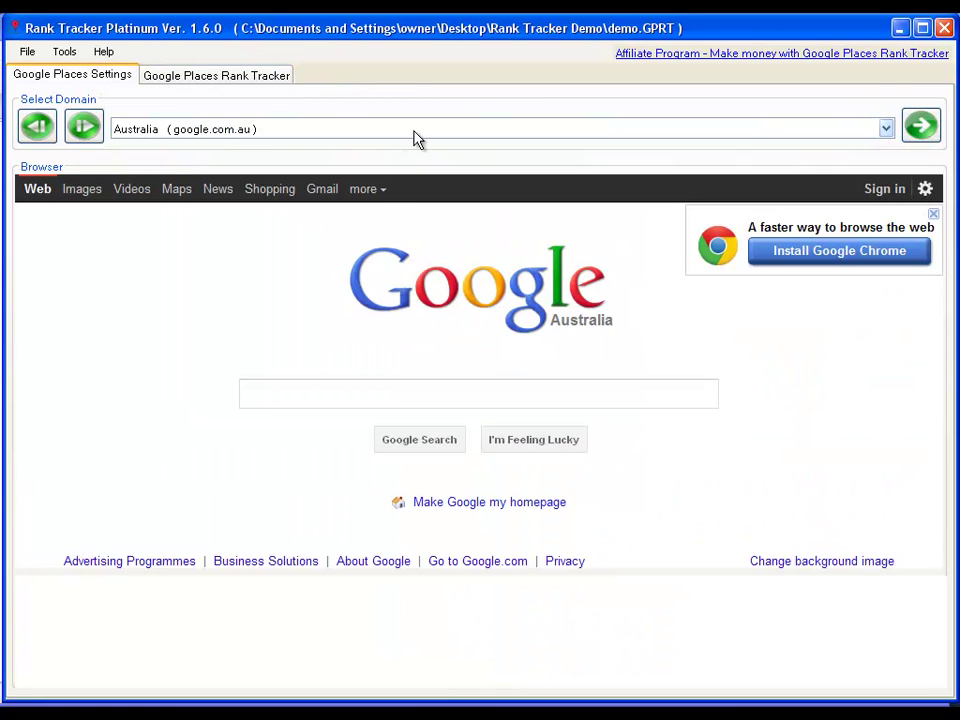
left_click(376, 396)
type("restuarn")
key("BackSpace")
left_click(376, 410)
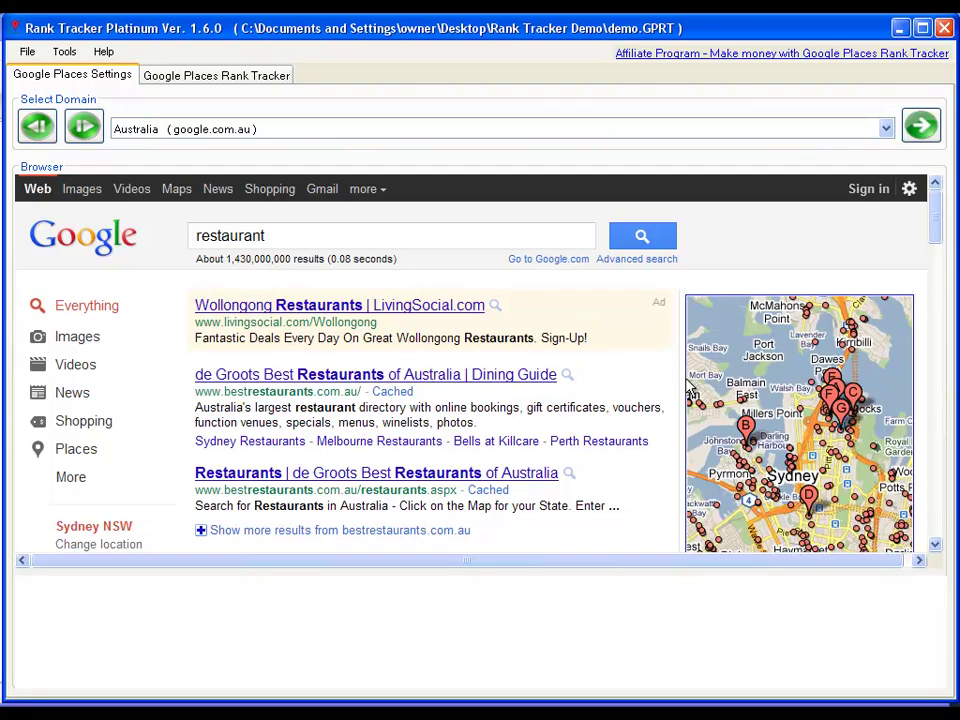
left_click_drag(936, 223, 943, 257)
left_click(199, 74)
left_click(431, 382)
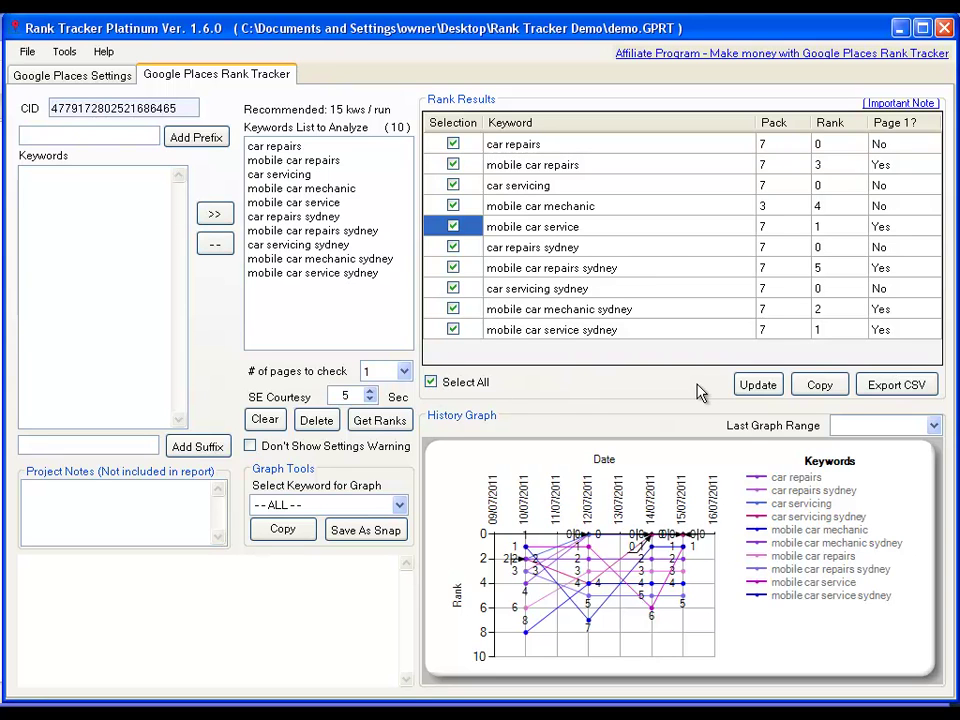
left_click(759, 385)
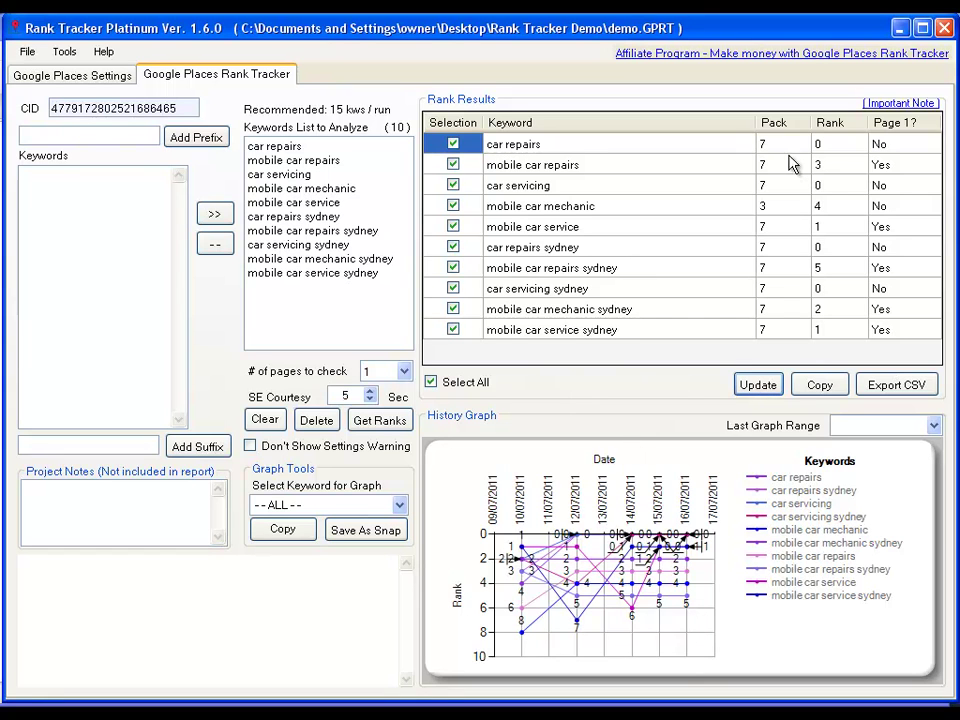
left_click(897, 172)
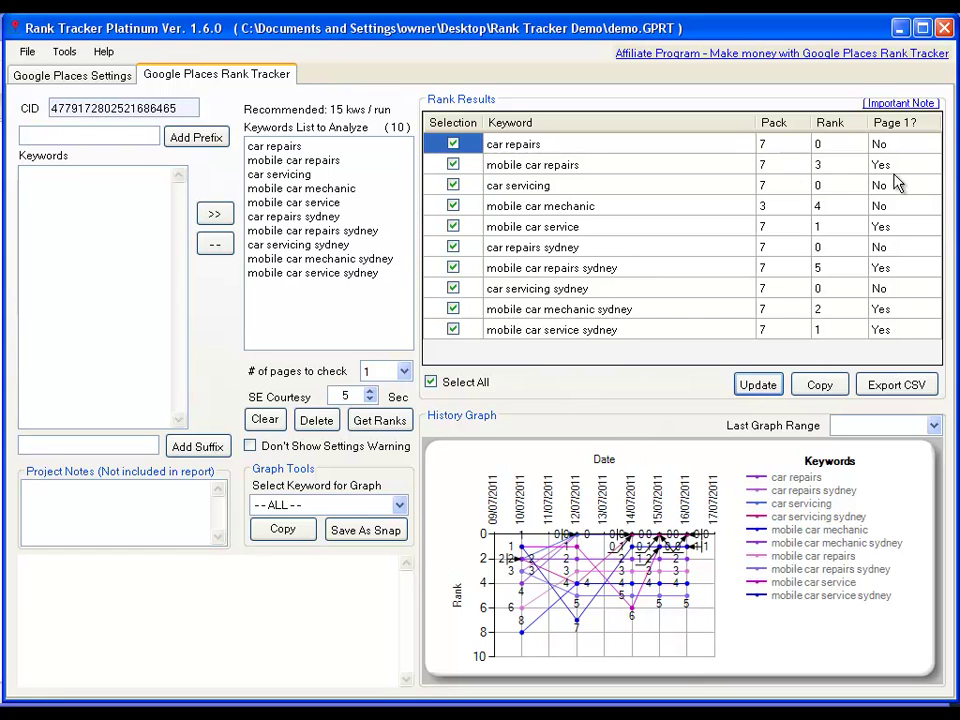
left_click(879, 229)
left_click(890, 268)
left_click(832, 270)
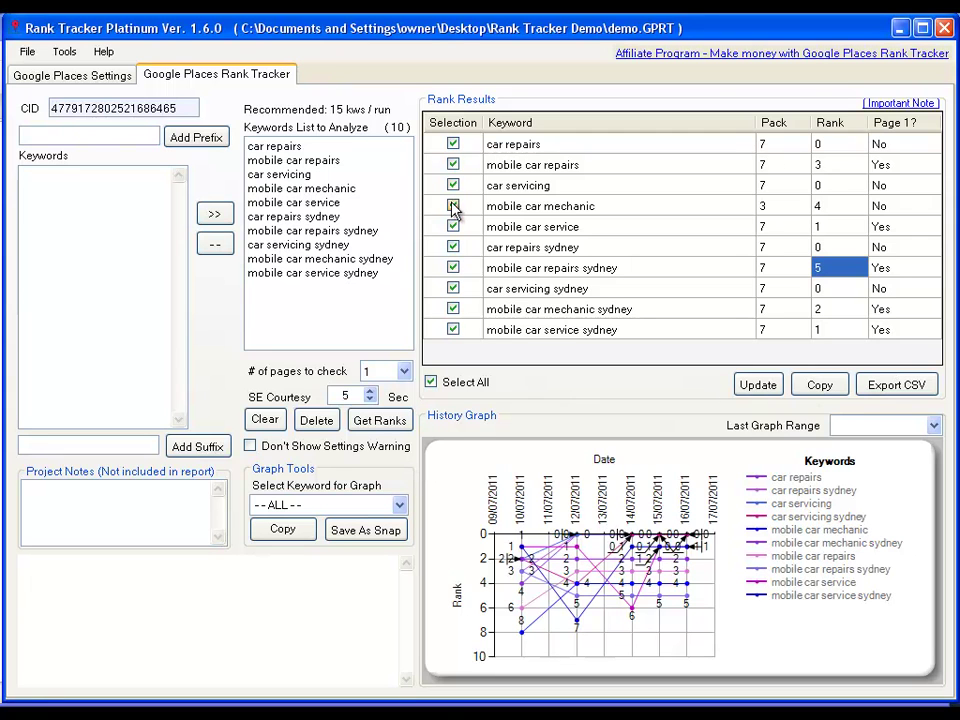
Step: Select all ten rank result rows, copy them, and start a CSV export
left_click_drag(514, 146, 905, 349)
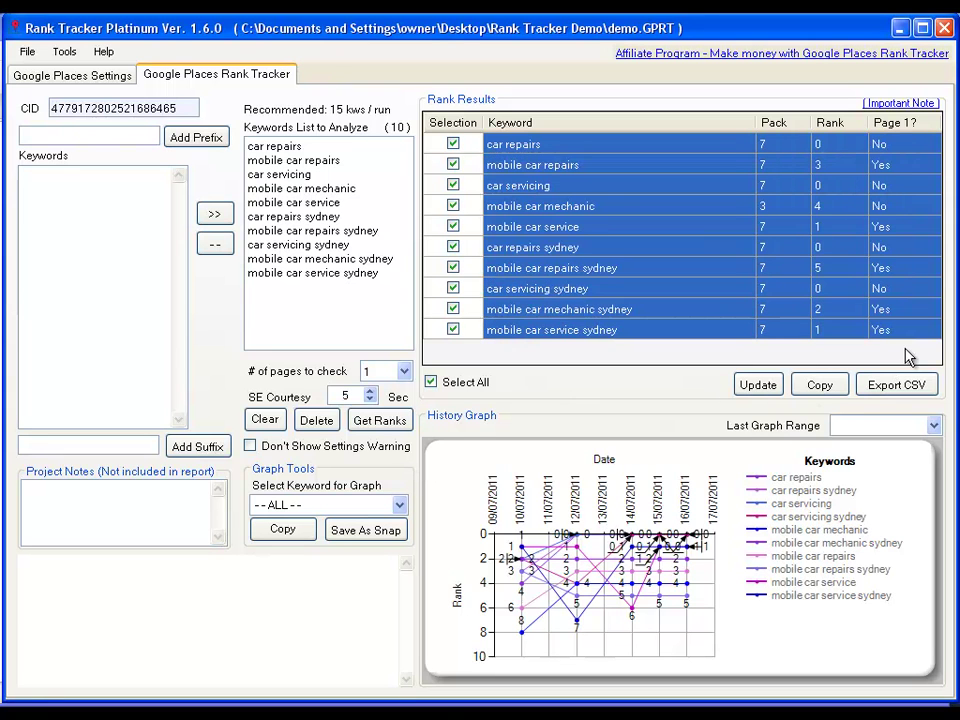
left_click(820, 386)
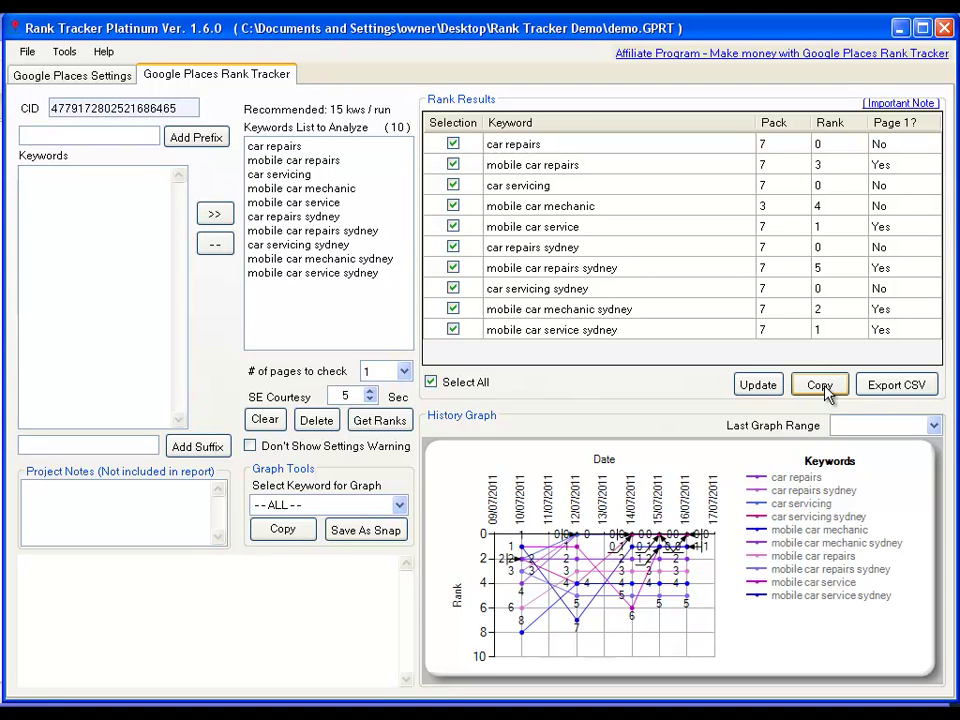
left_click(892, 387)
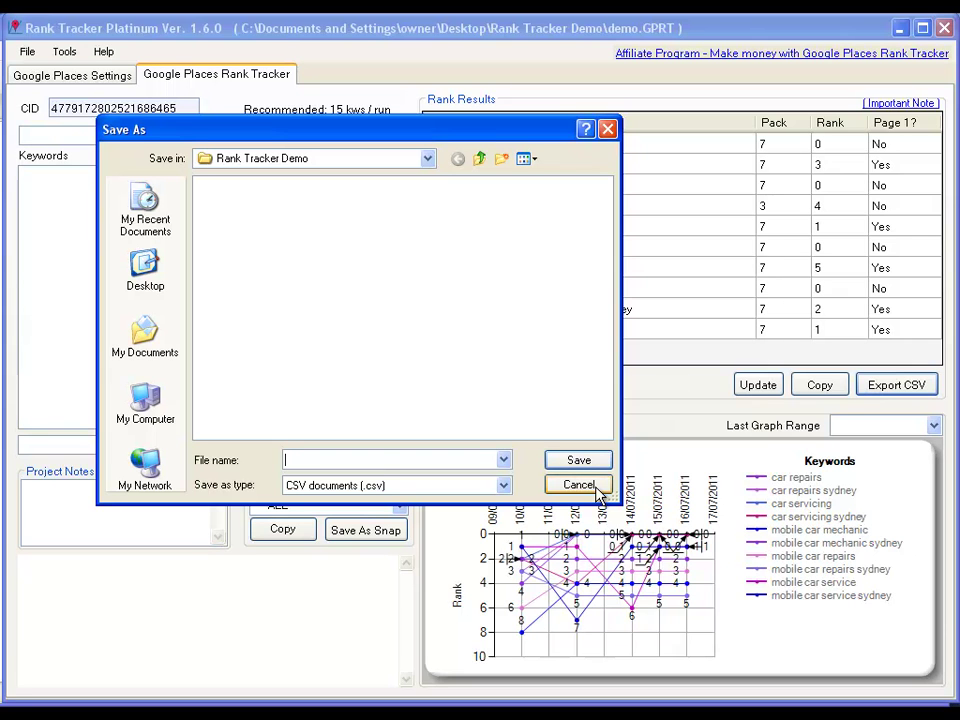
Step: Cancel the CSV export and graph only the car repairs keyword
left_click(580, 485)
left_click(399, 505)
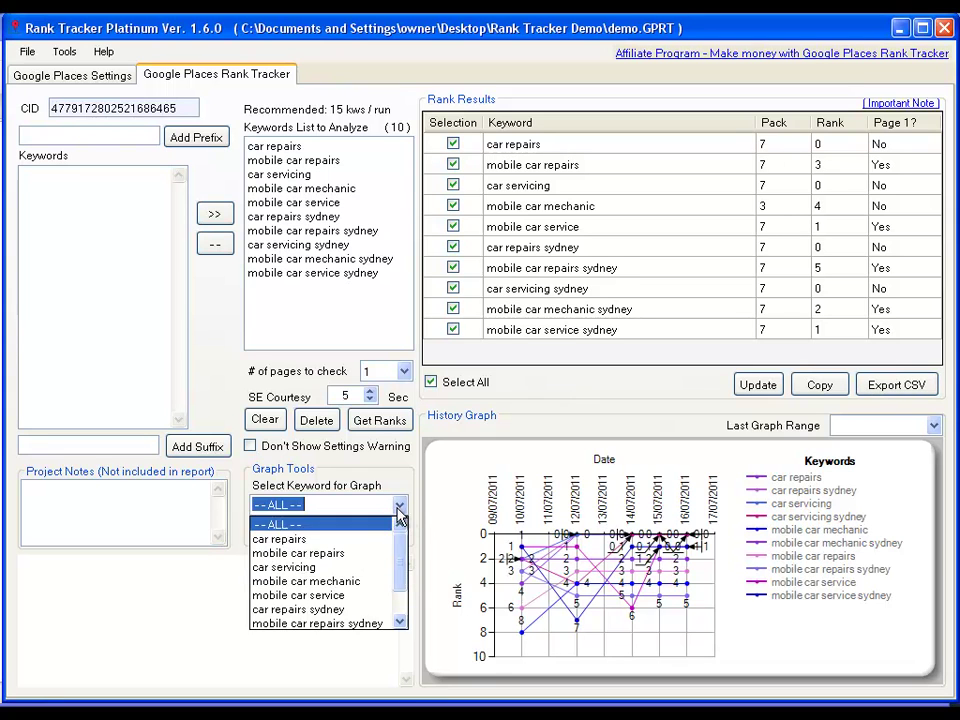
left_click(555, 541)
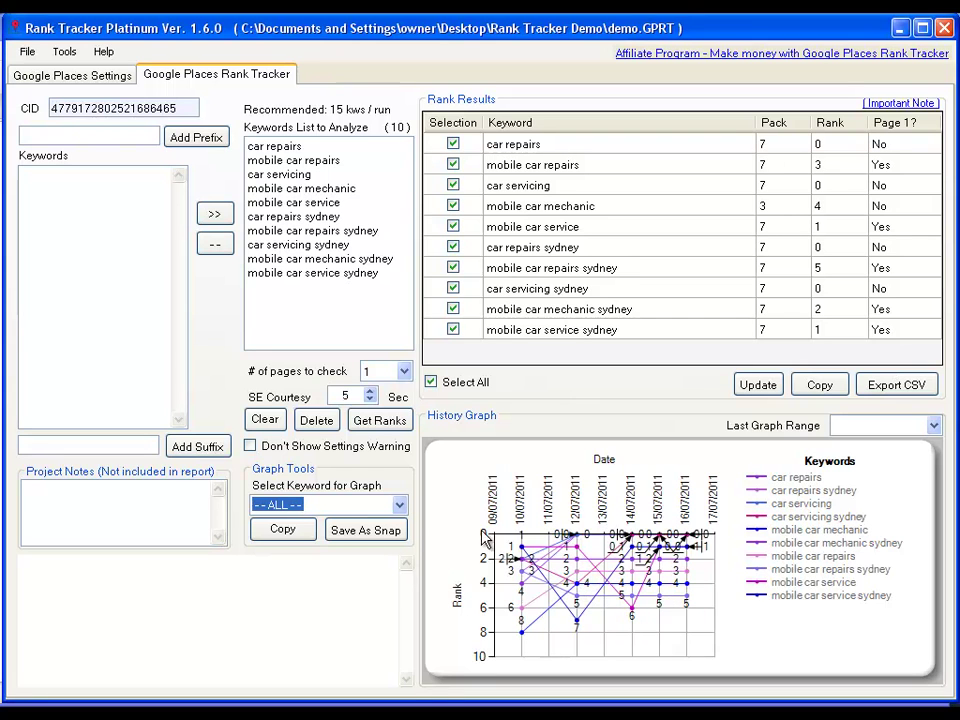
left_click(399, 505)
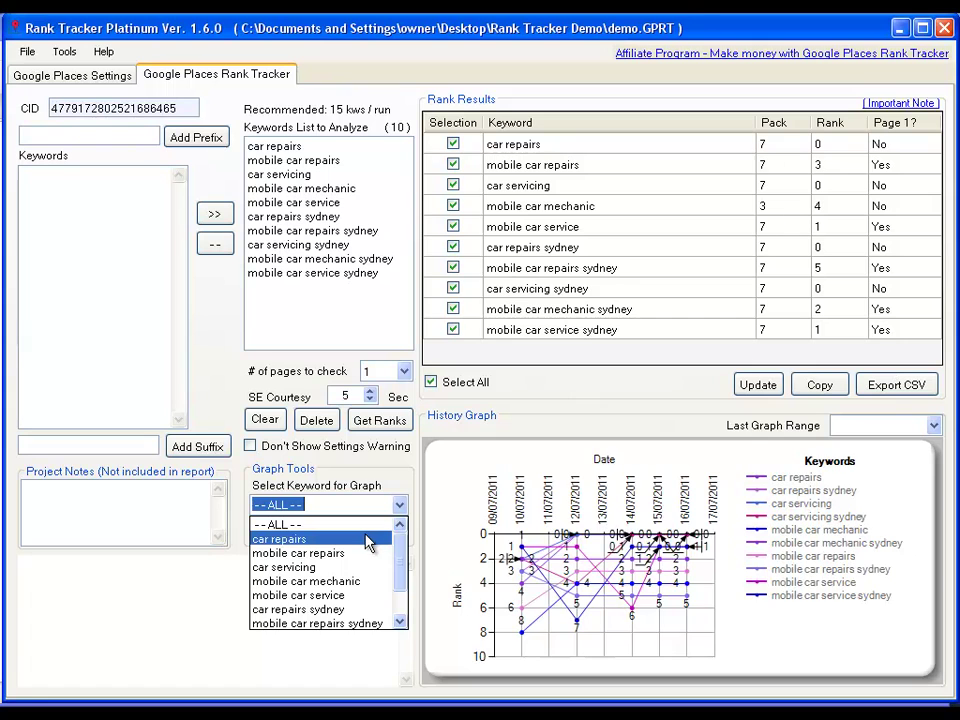
left_click(368, 541)
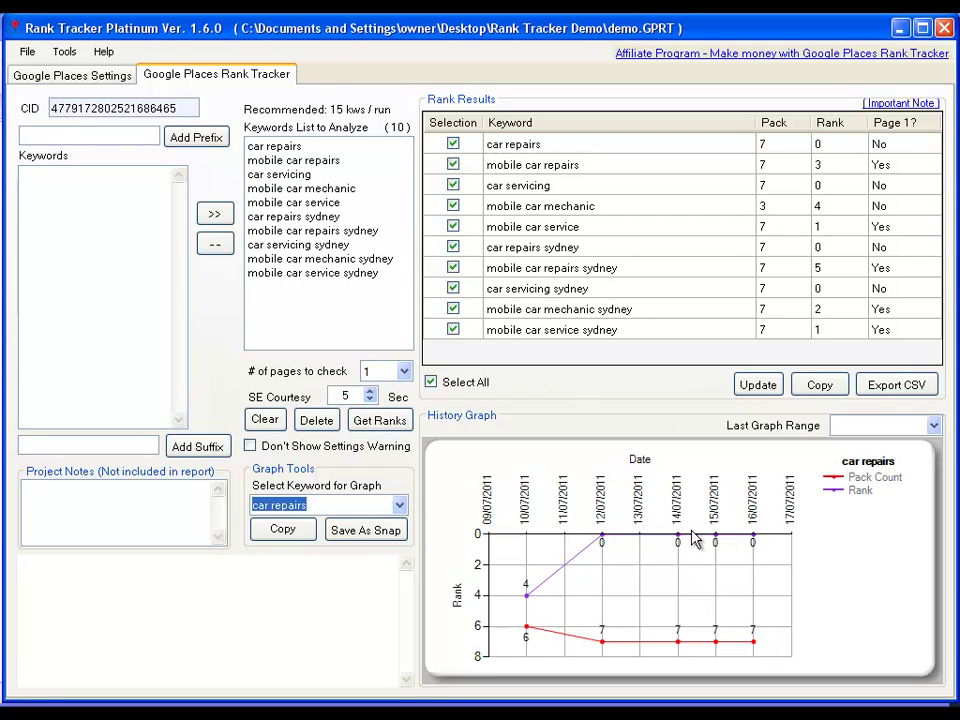
Step: Graph mobile car repairs, car servicing, then car repairs sydney in turn
left_click(399, 506)
left_click(375, 539)
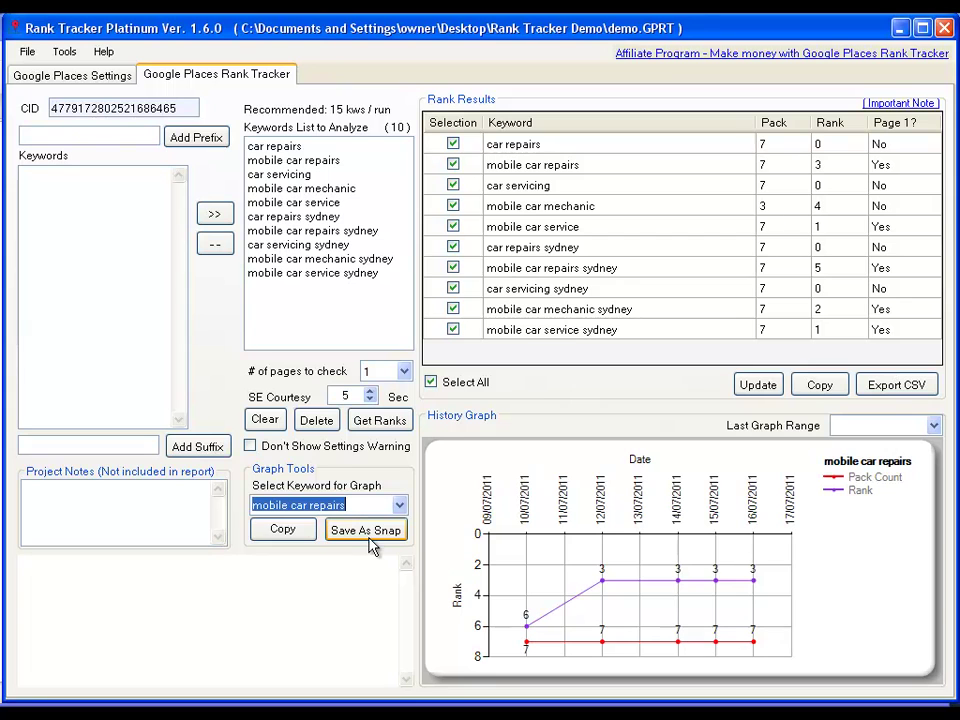
left_click(384, 513)
left_click(386, 539)
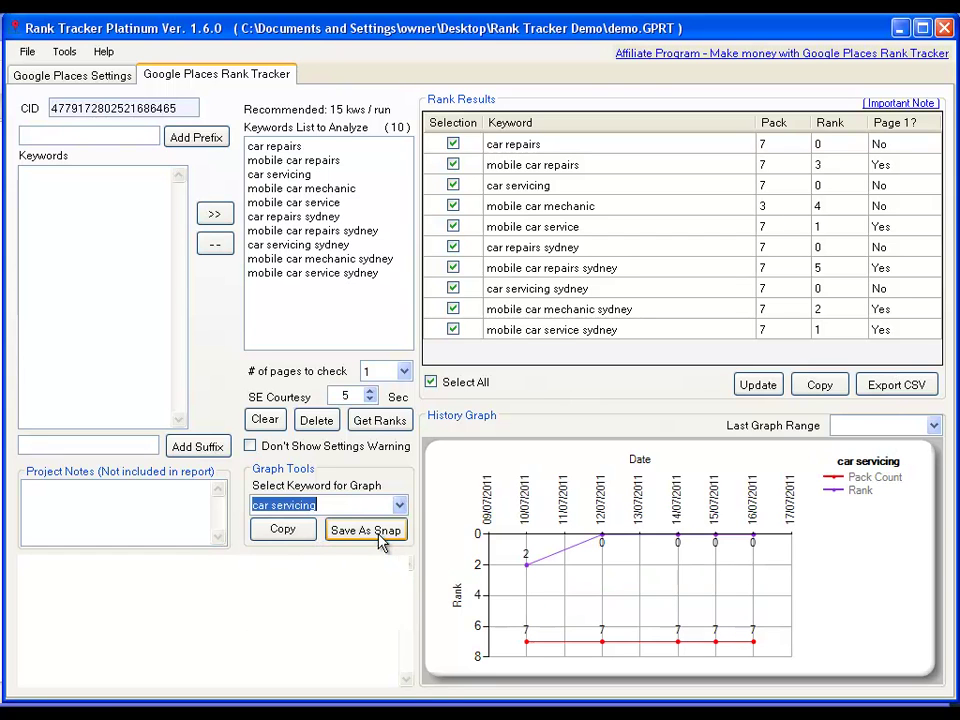
left_click(397, 508)
left_click(372, 567)
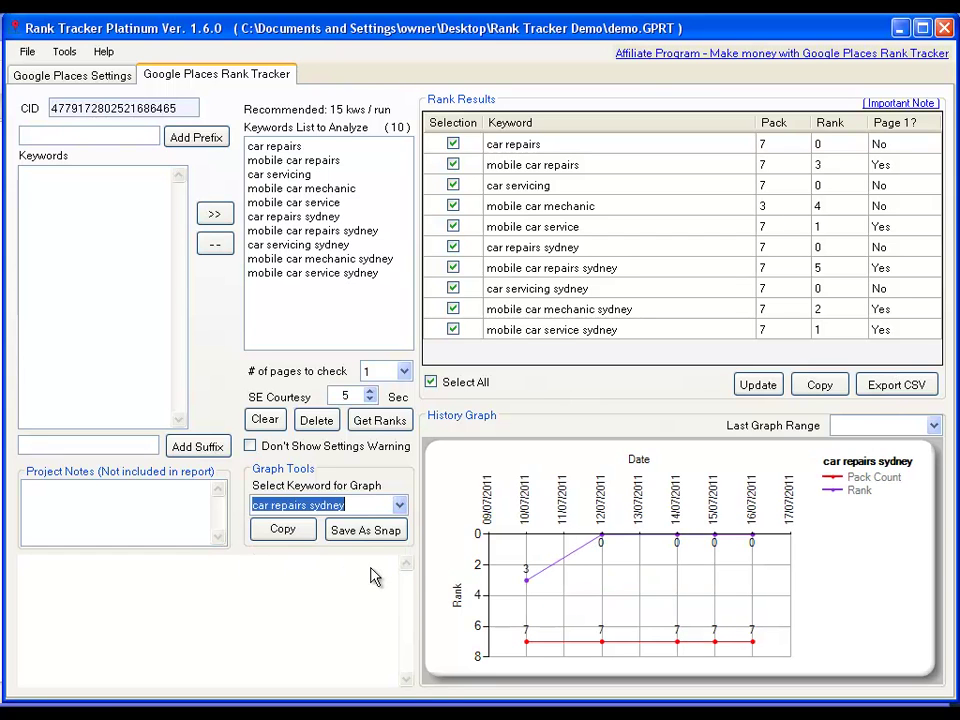
Step: Graph mobile car repairs sydney, car servicing sydney, then mobile car mechanic sydney
left_click(398, 510)
left_click(365, 579)
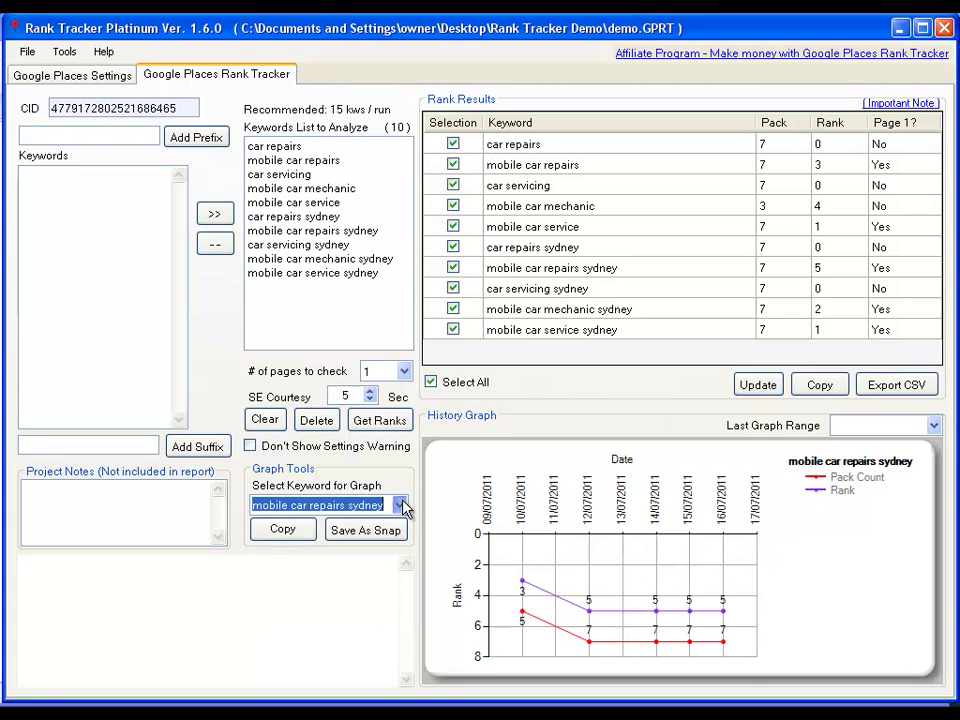
left_click(399, 505)
left_click(350, 598)
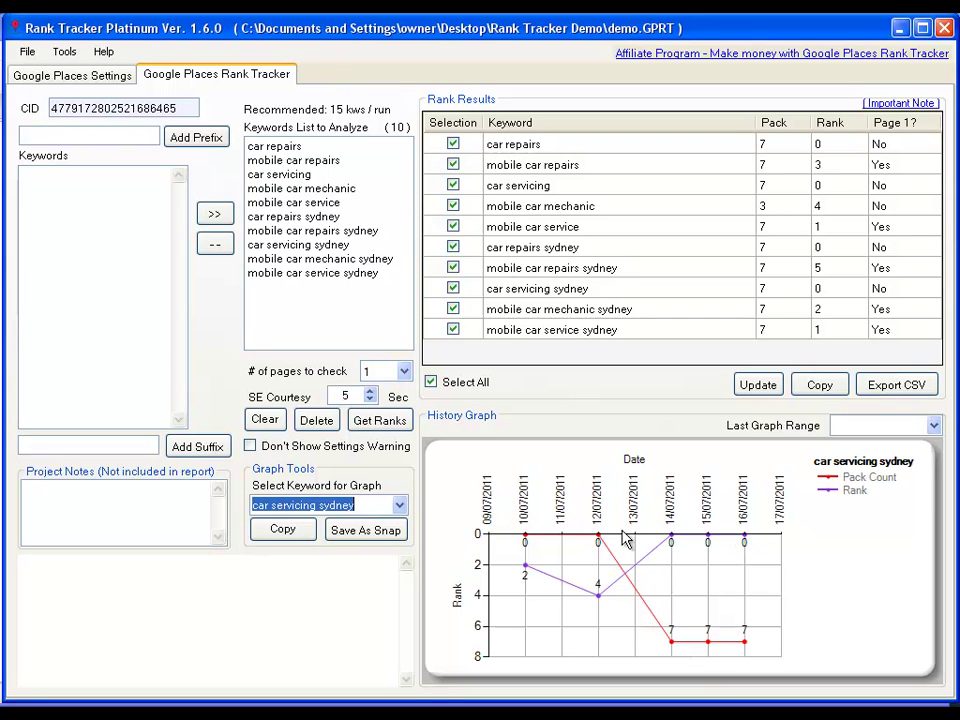
left_click(399, 505)
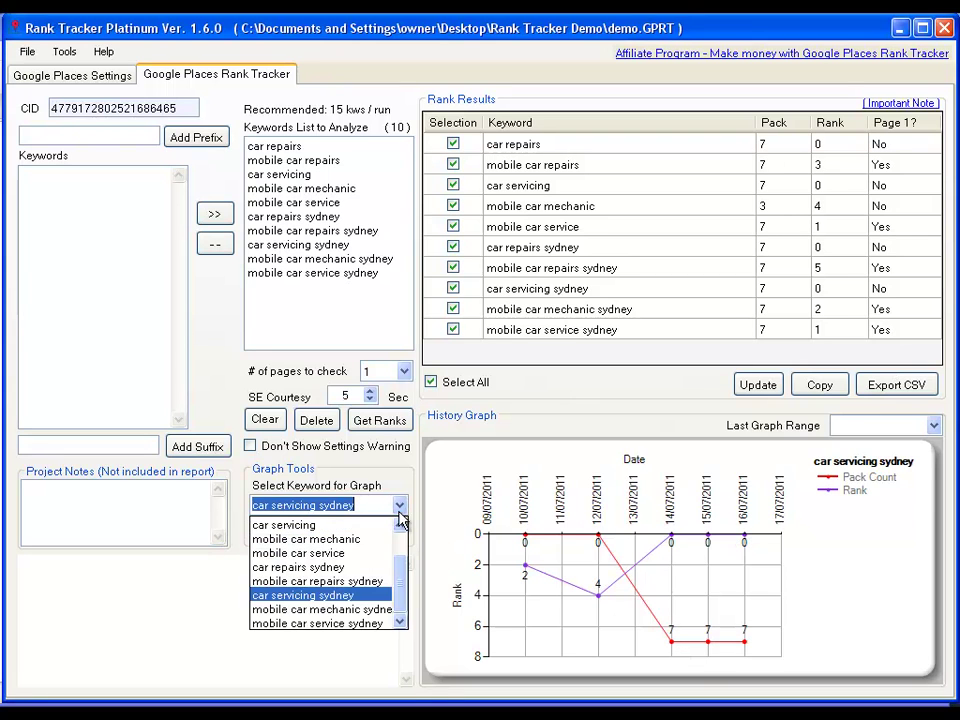
left_click(370, 609)
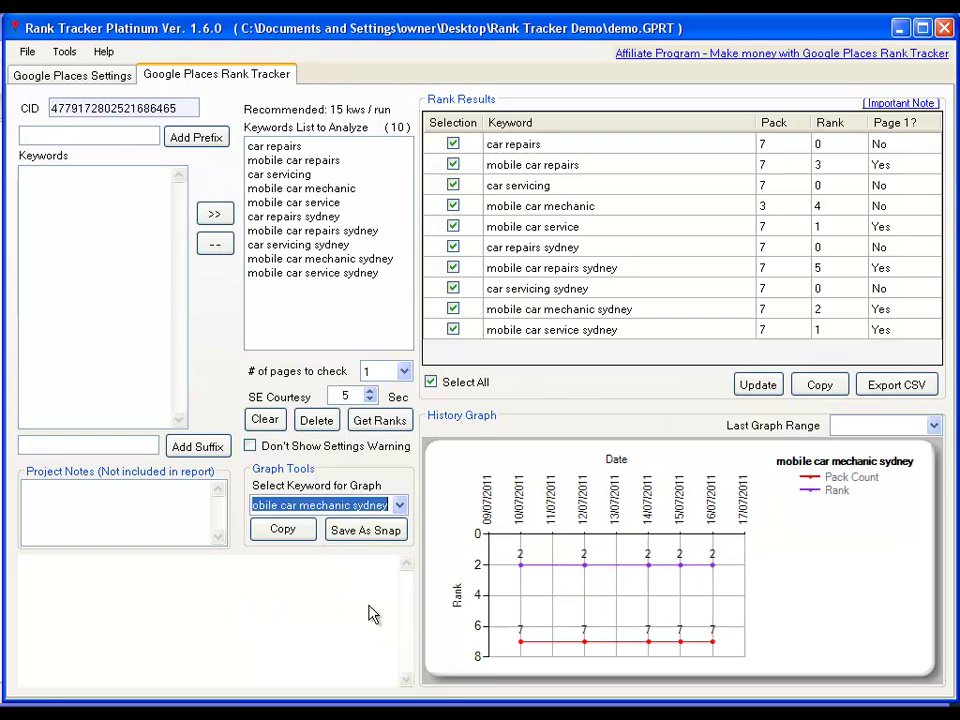
Step: Copy the mobile car mechanic sydney graph and cancel saving it as a PNG snapshot
left_click(279, 531)
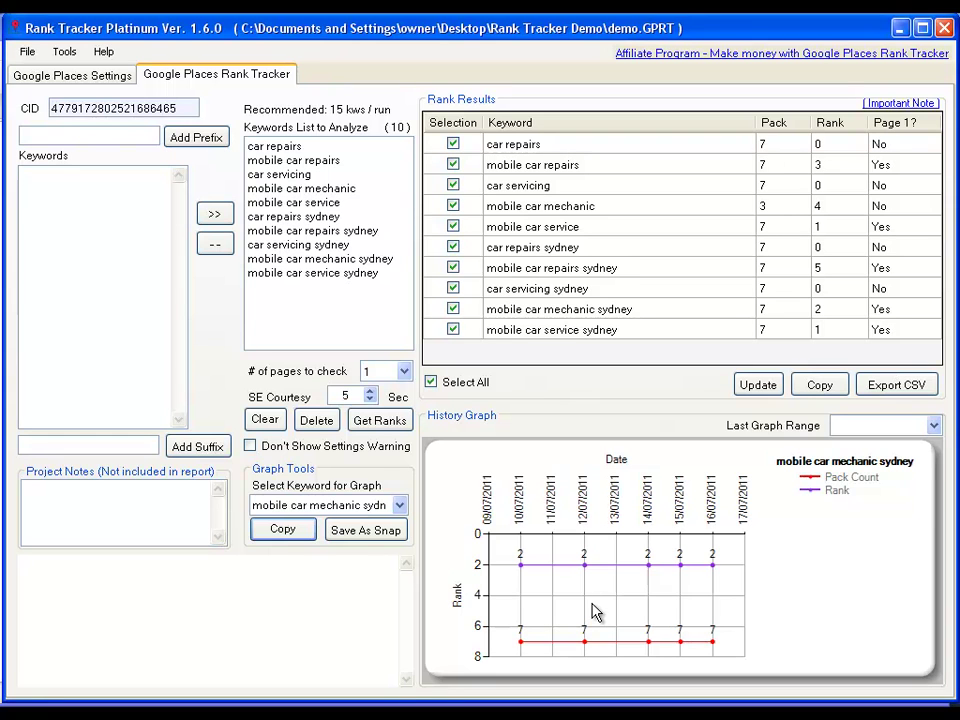
left_click(386, 534)
left_click(431, 488)
left_click(432, 489)
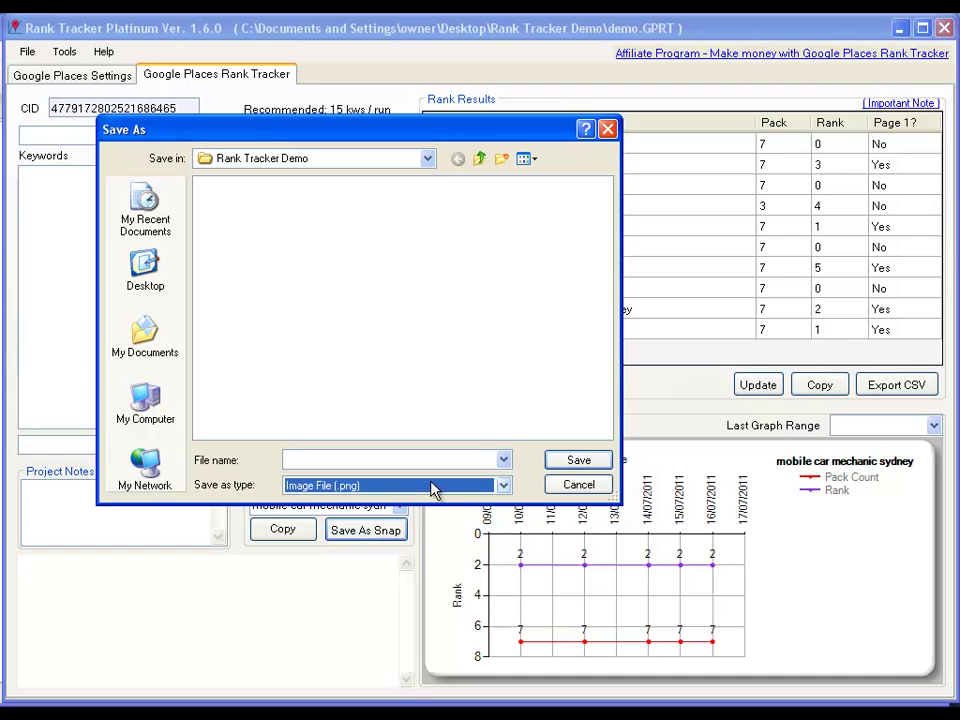
left_click(578, 485)
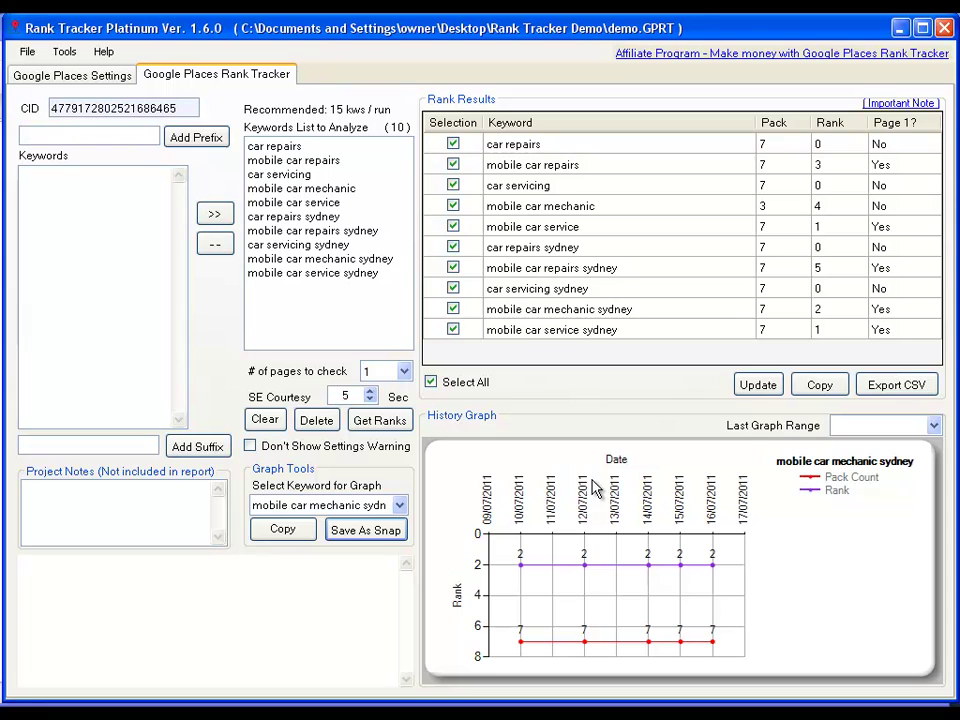
Step: Type 'kdjf' into the project notes and browse the File menu options
left_click(145, 509)
type("kdjfbf")
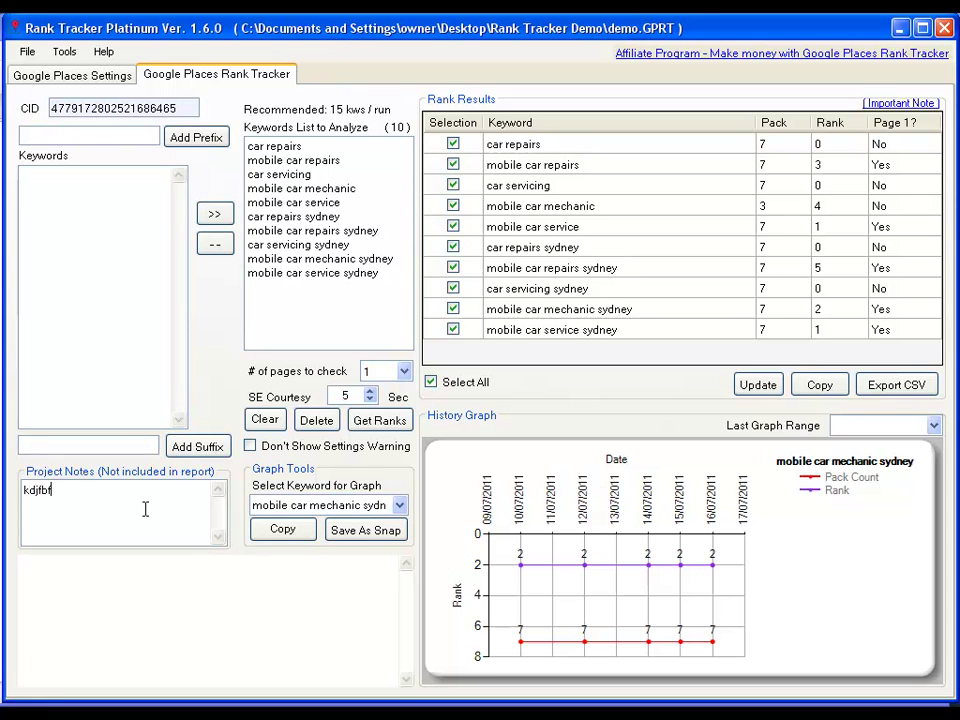
left_click(27, 51)
left_click(30, 94)
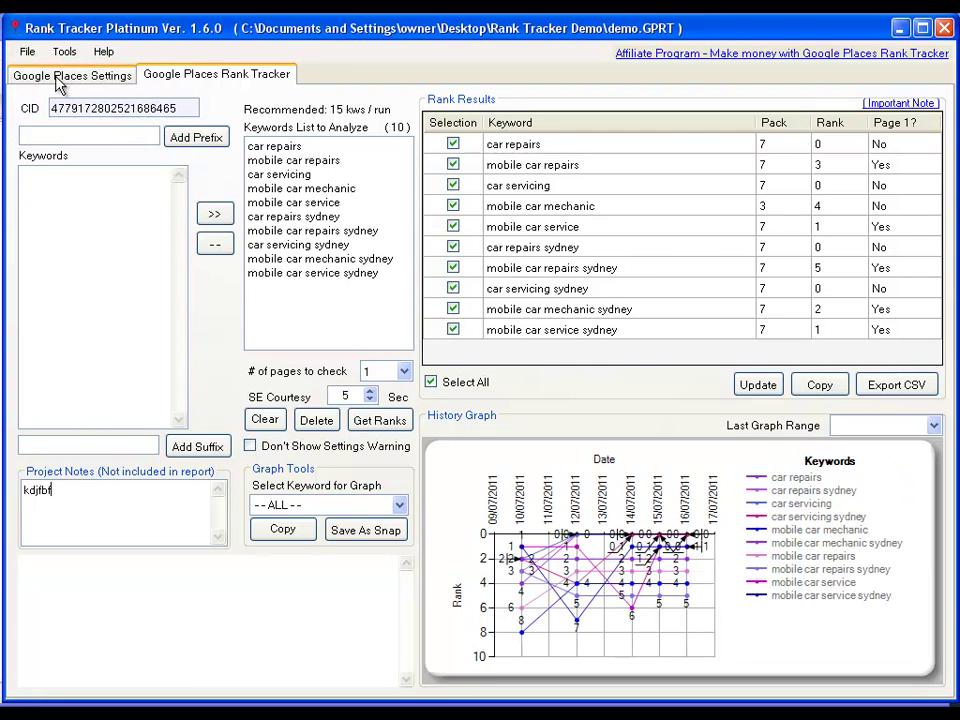
left_click(29, 52)
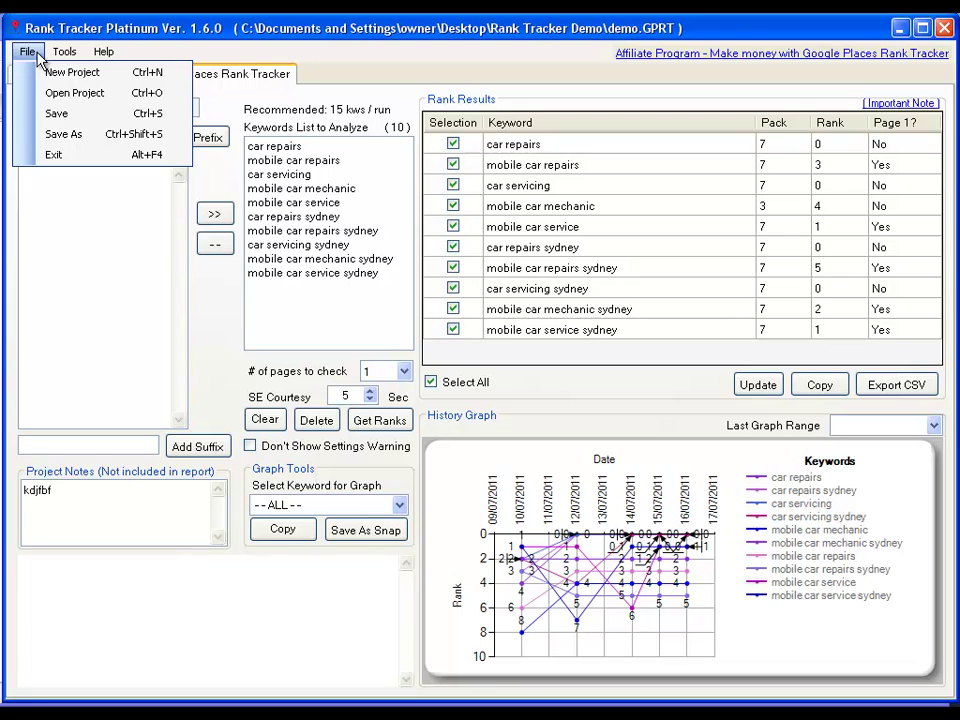
mouse_move(62, 58)
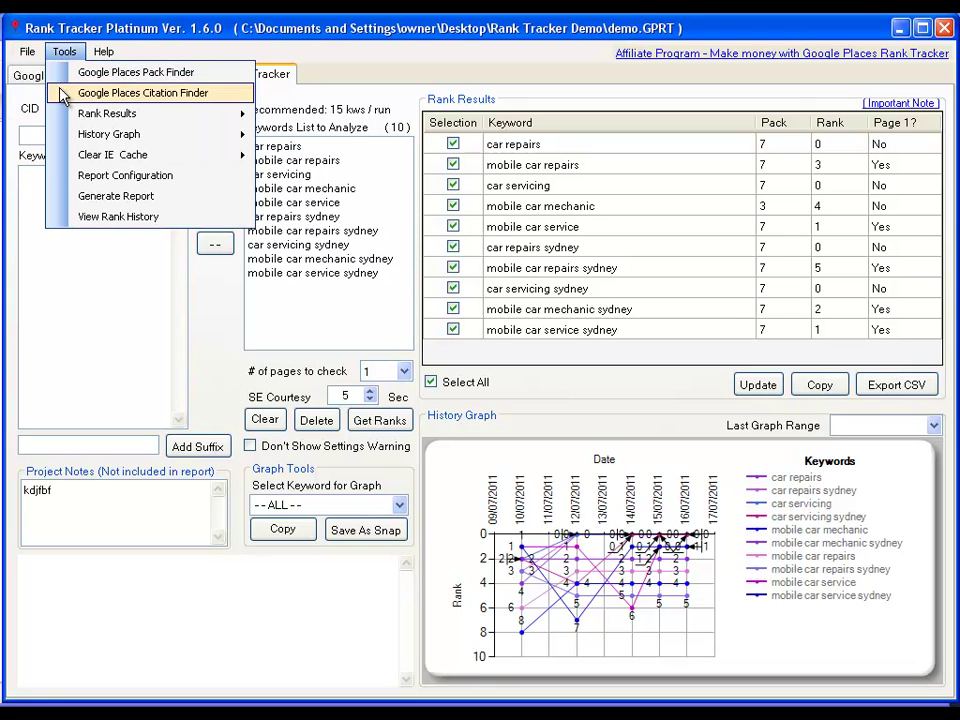
Step: Save the SEO company info in Report Configuration and acknowledge the saved message
left_click(70, 178)
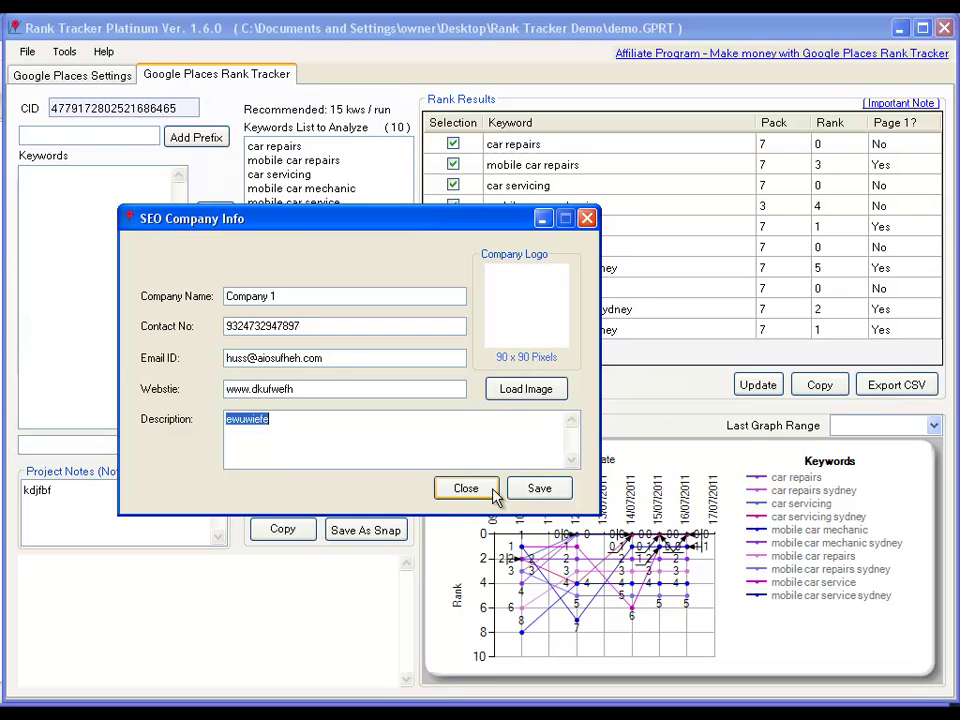
left_click(525, 494)
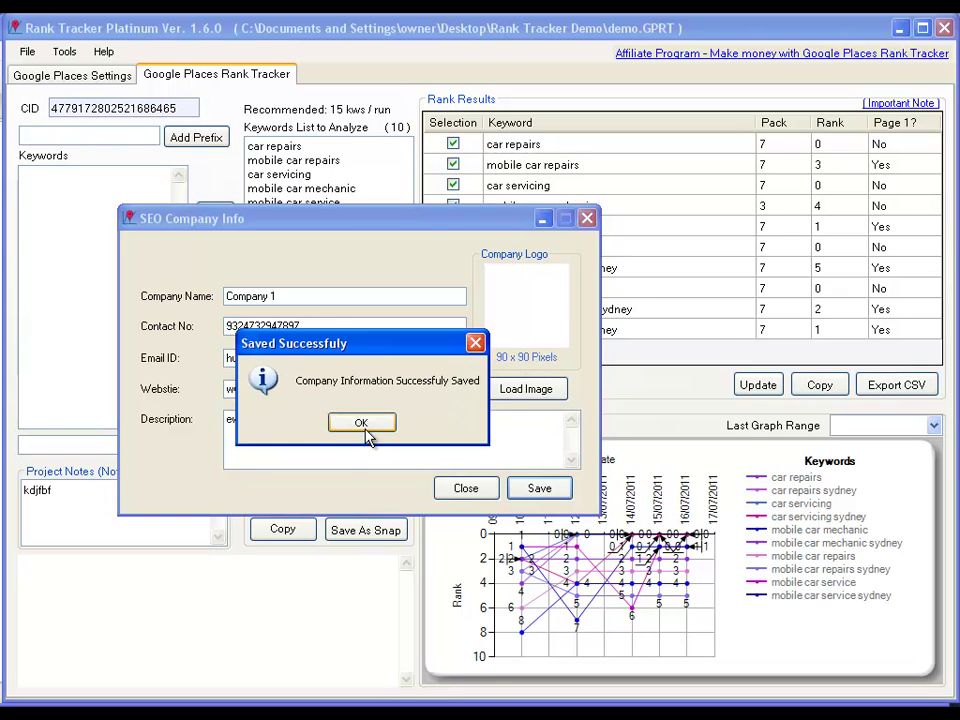
left_click(362, 424)
Step: Start preparing a rank report that includes every keyword entry
left_click(57, 53)
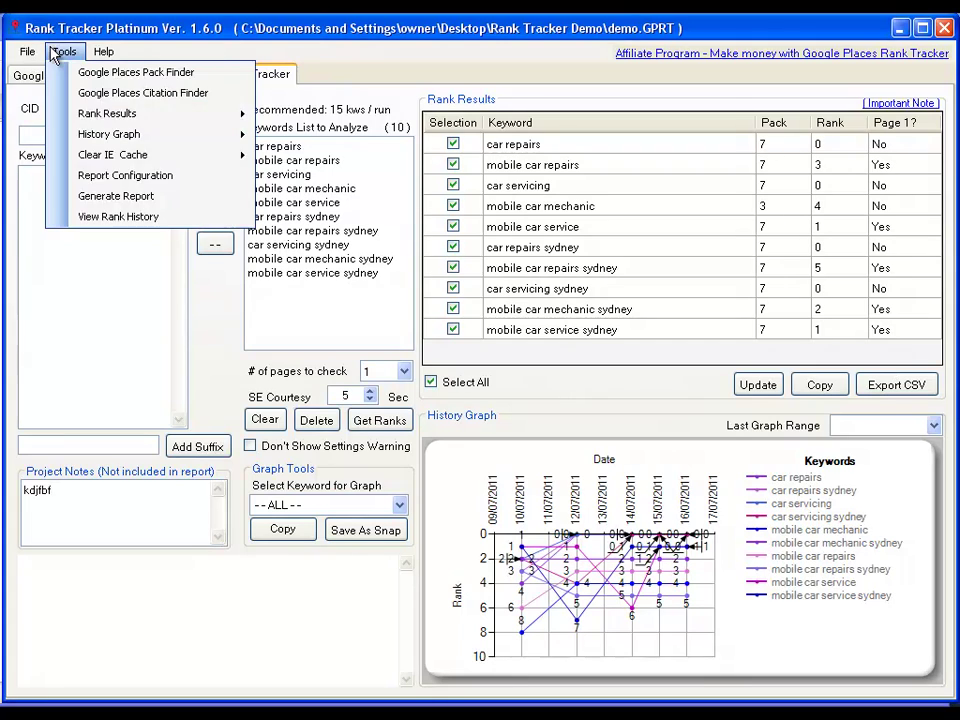
left_click(100, 200)
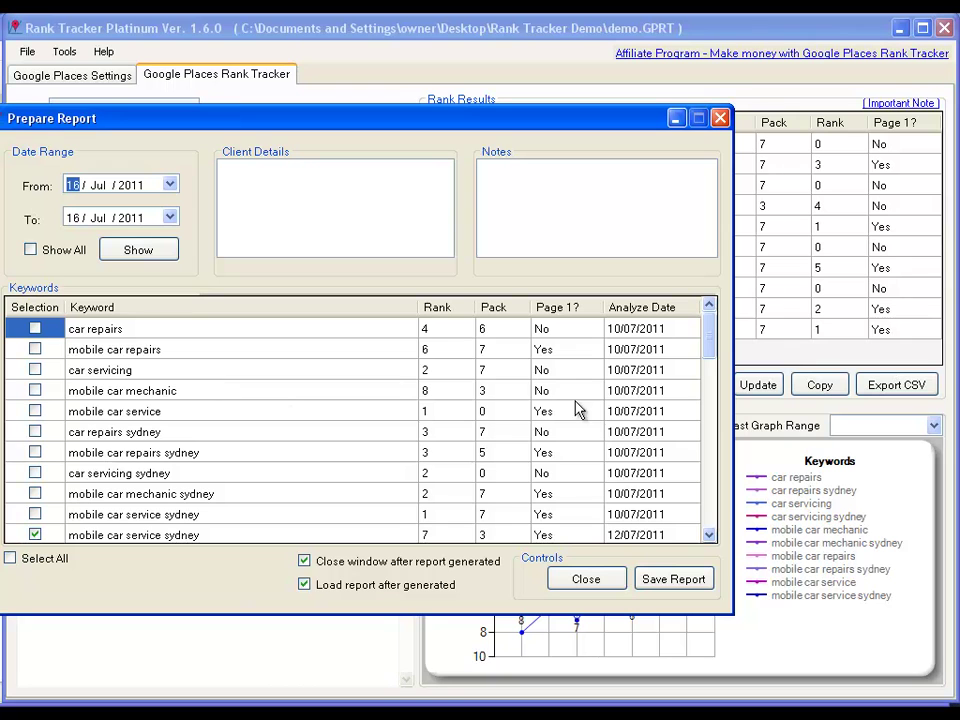
left_click_drag(713, 336, 690, 500)
left_click(10, 558)
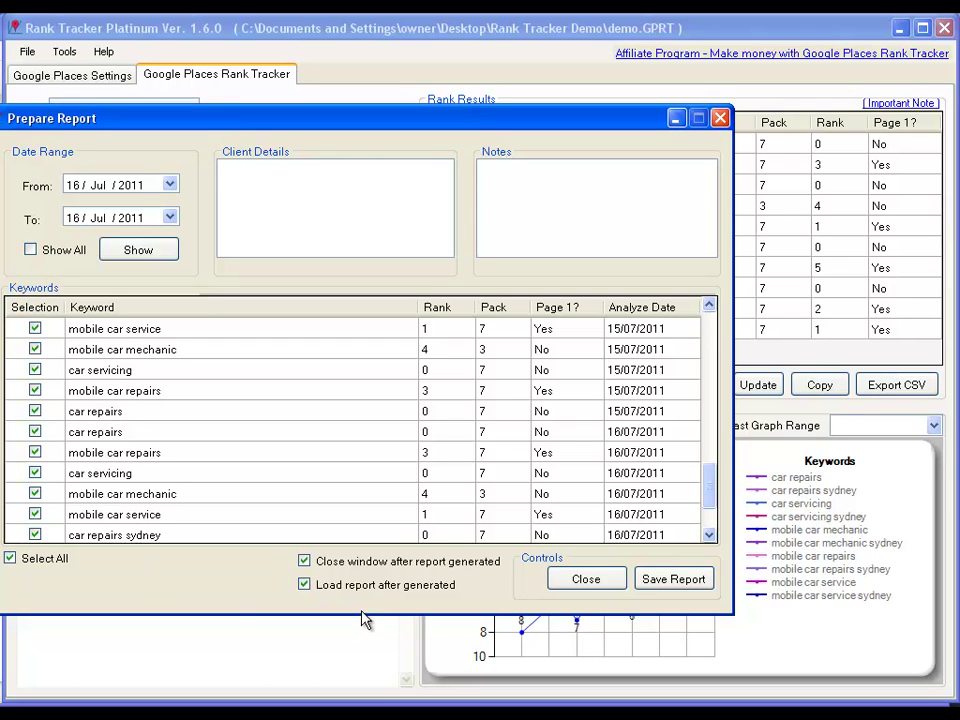
Step: Fill in the client details and notes, and save the report as 'demo'
left_click(312, 231)
type("fawefhwei  fwf whlfhwl")
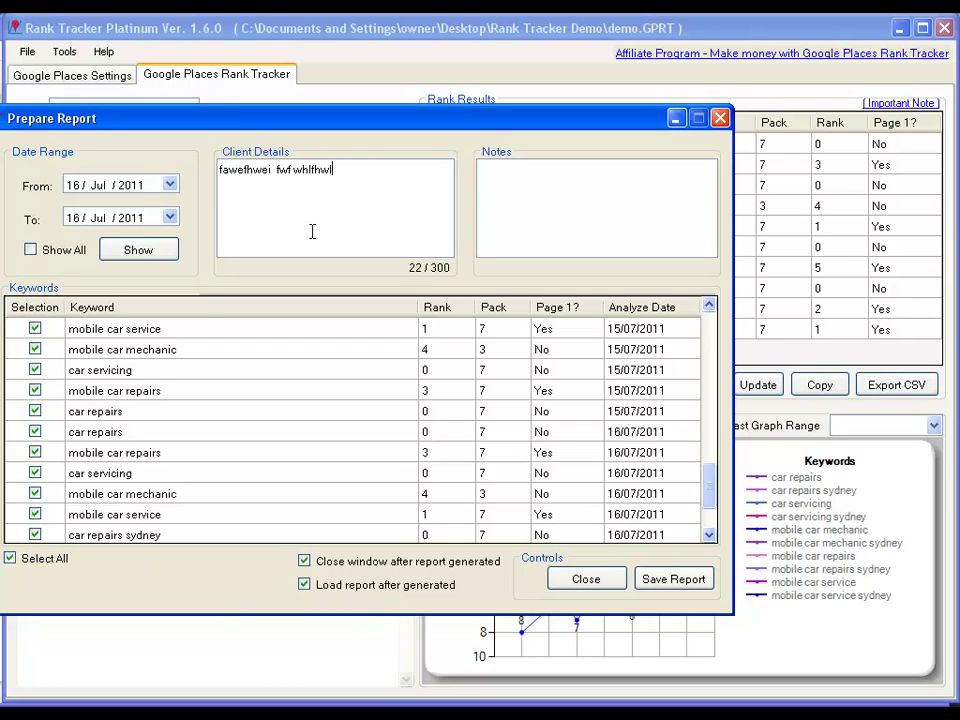
type("1")
key("Tab")
type("C")
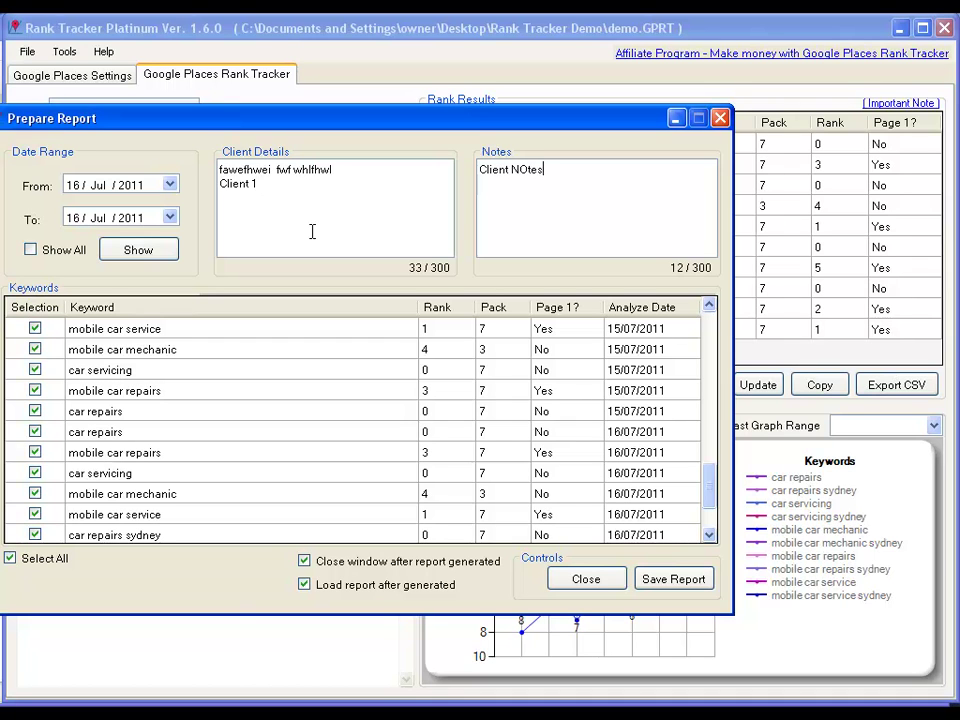
left_click(668, 579)
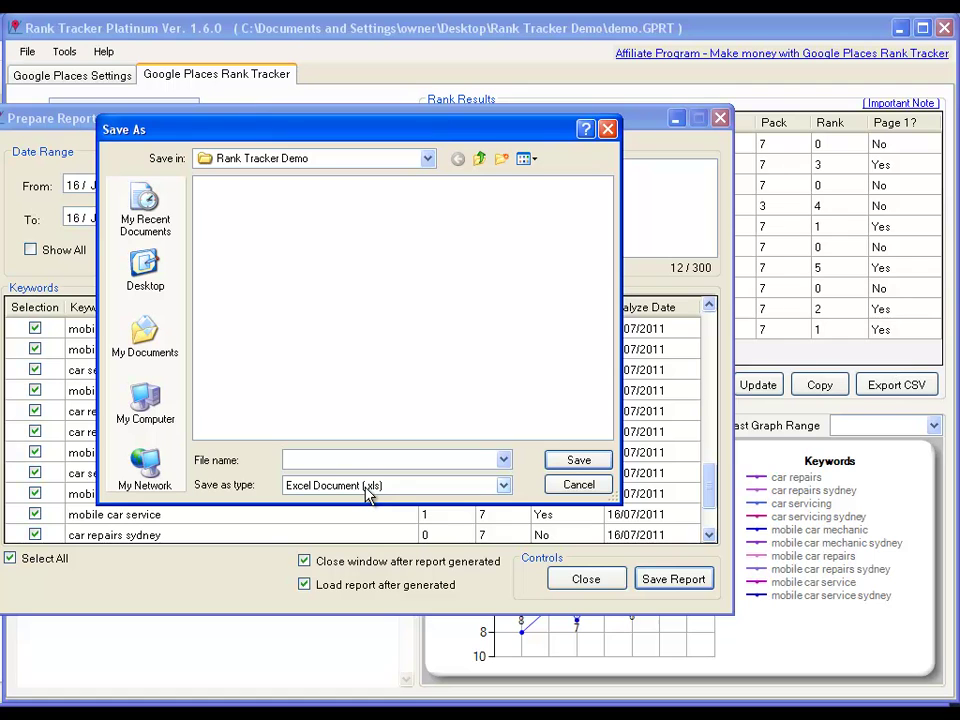
type("demo")
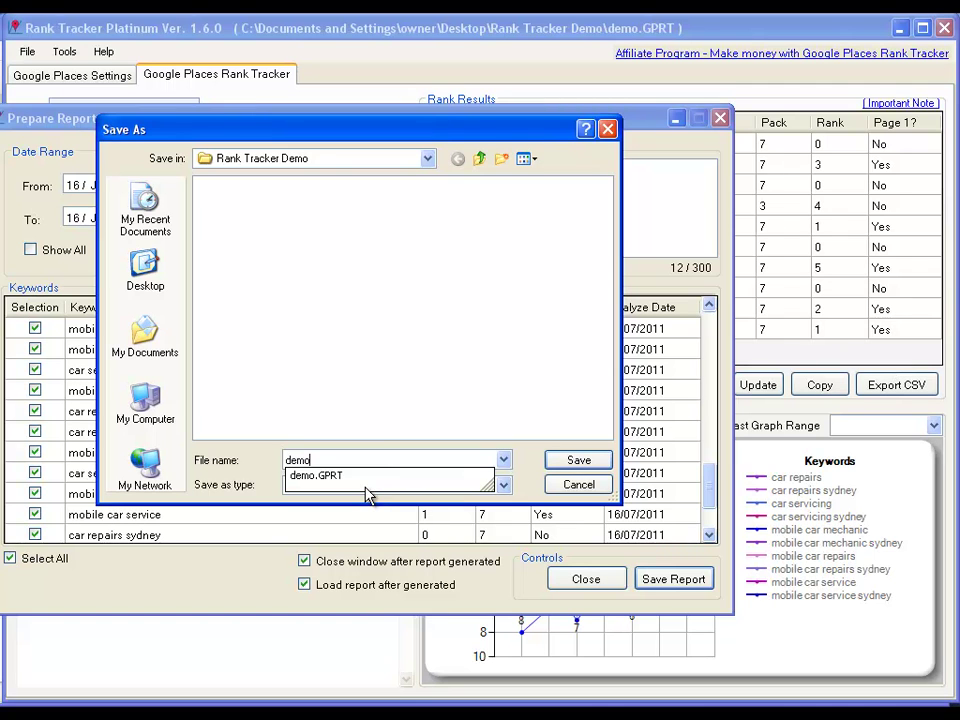
key("Return")
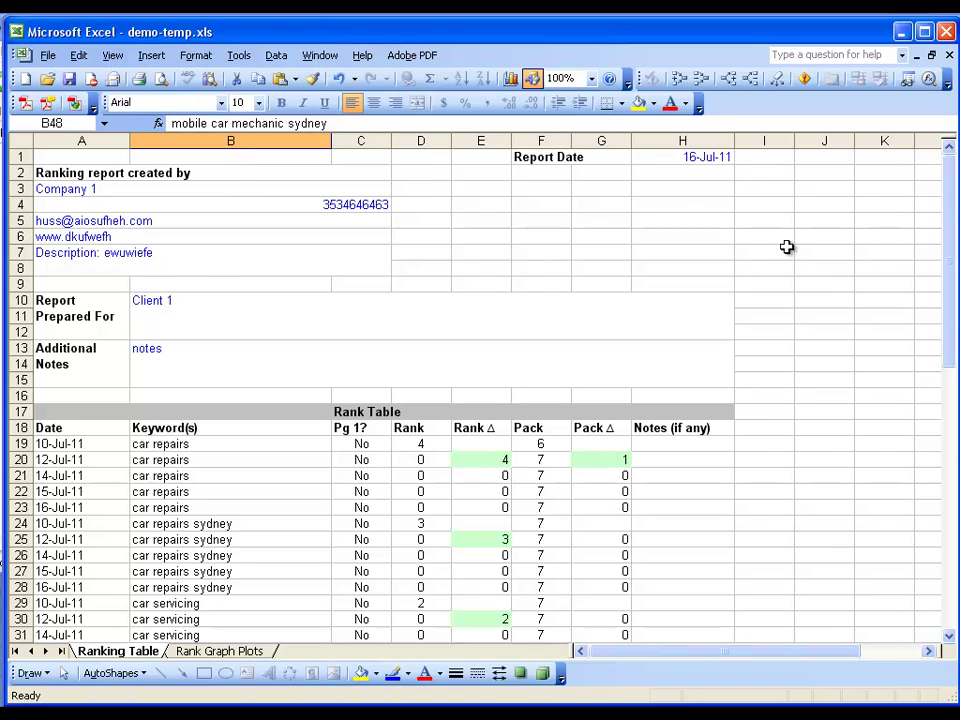
Step: Scroll through the Ranking Table, then view the keyword charts on the Rank Graph Plots sheet
left_click_drag(951, 176, 955, 418)
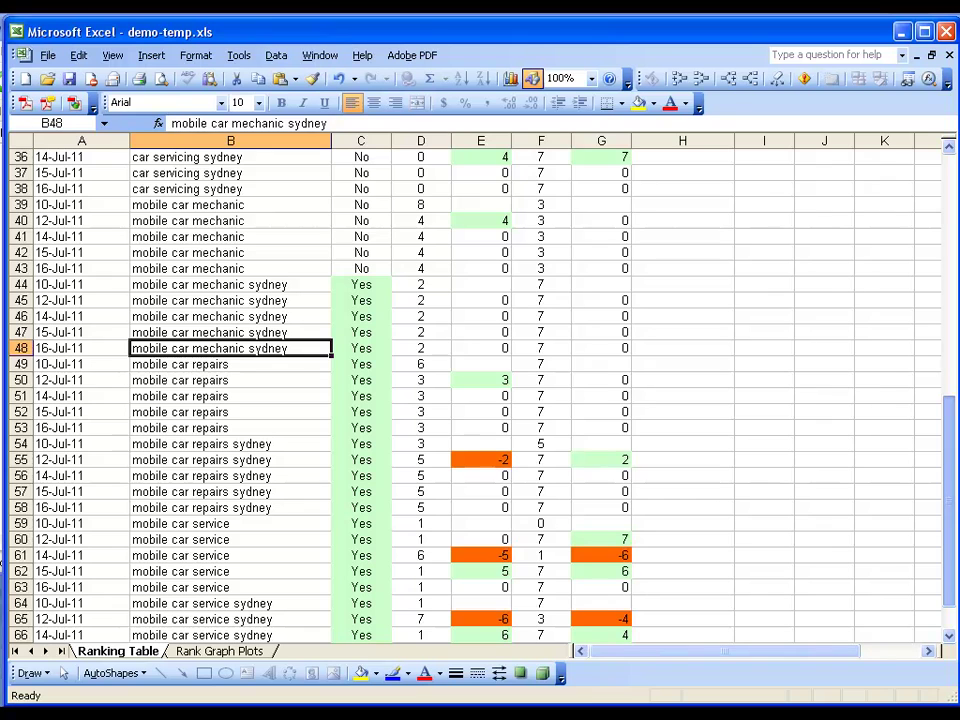
scroll(480, 390, "down", 1)
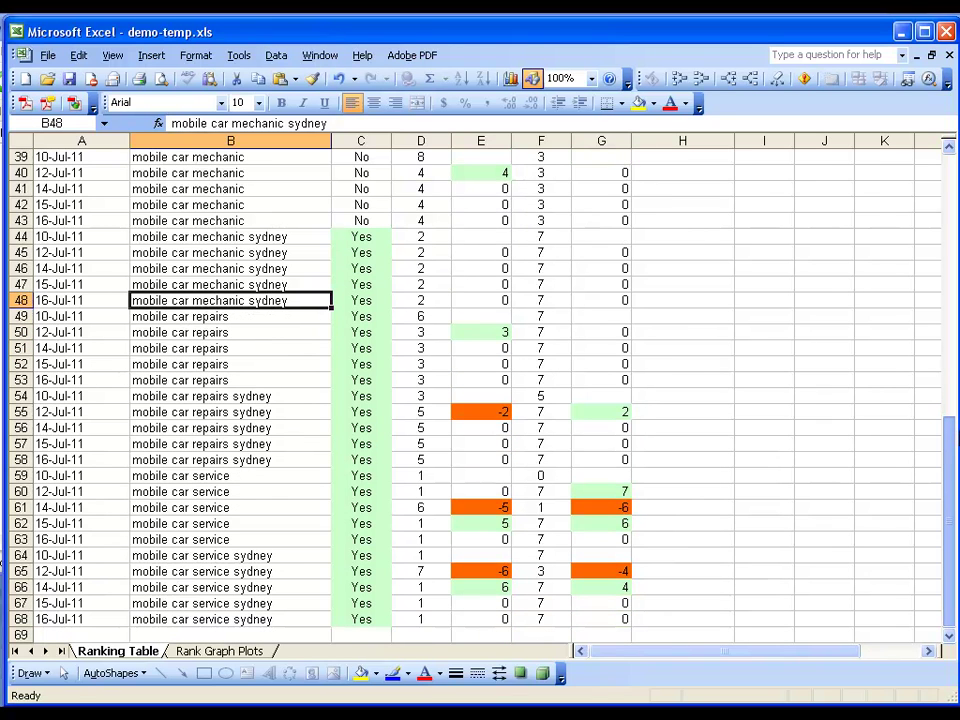
scroll(480, 390, "up", 2)
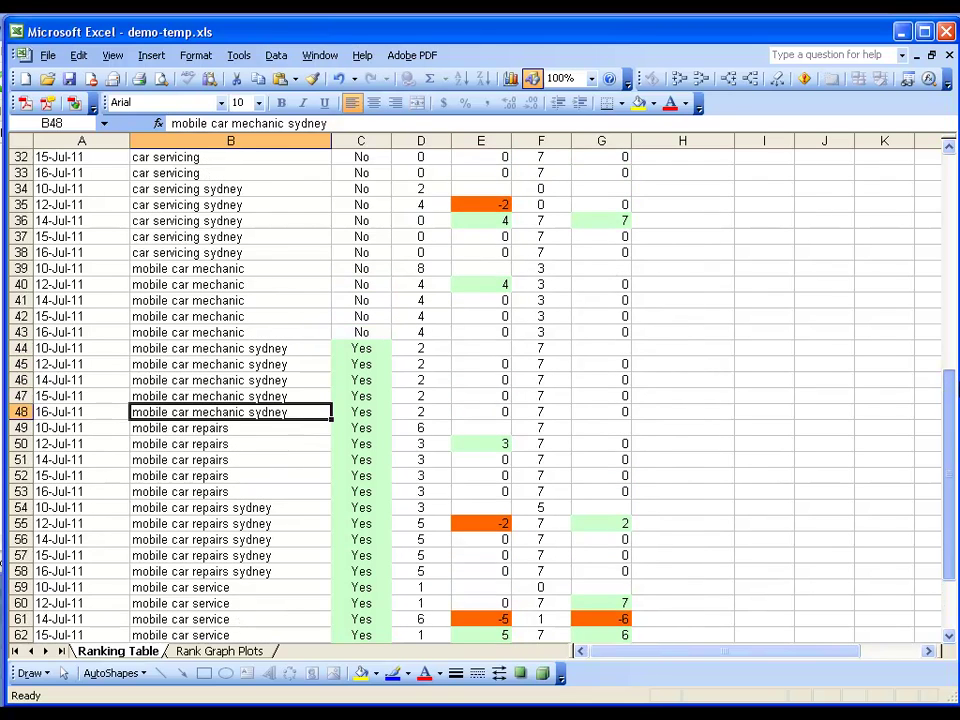
scroll(947, 450, "down", 2)
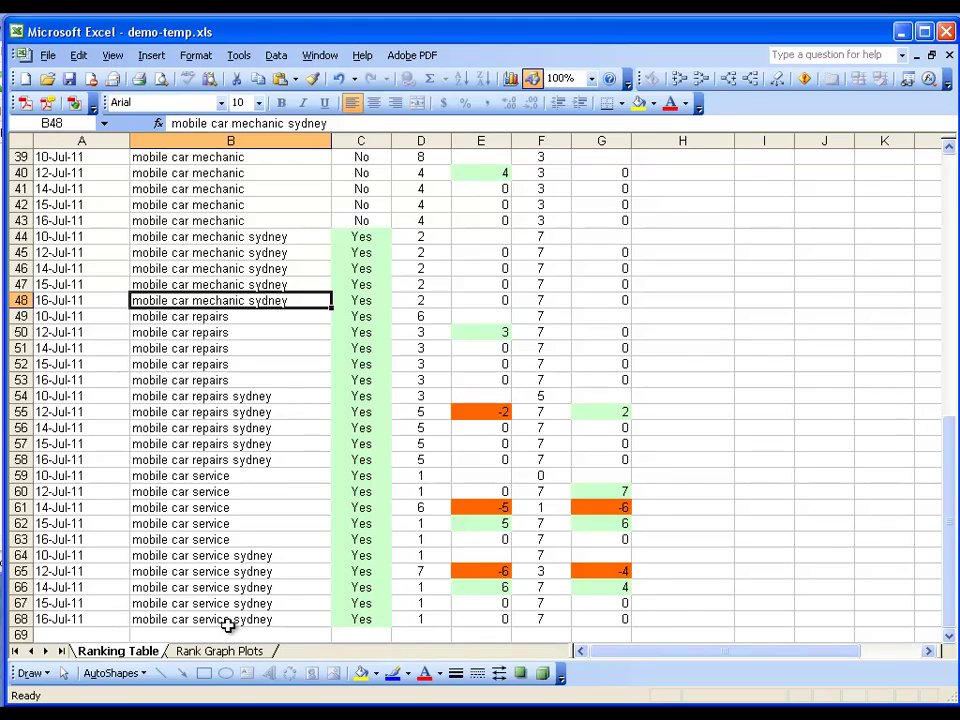
left_click(230, 653)
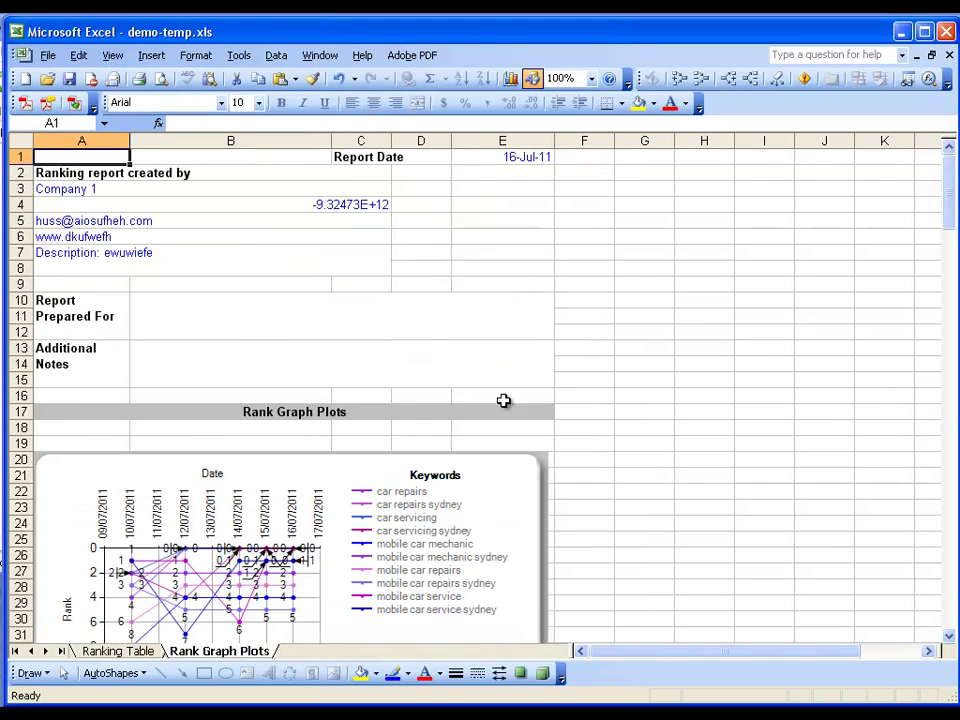
left_click_drag(952, 187, 953, 249)
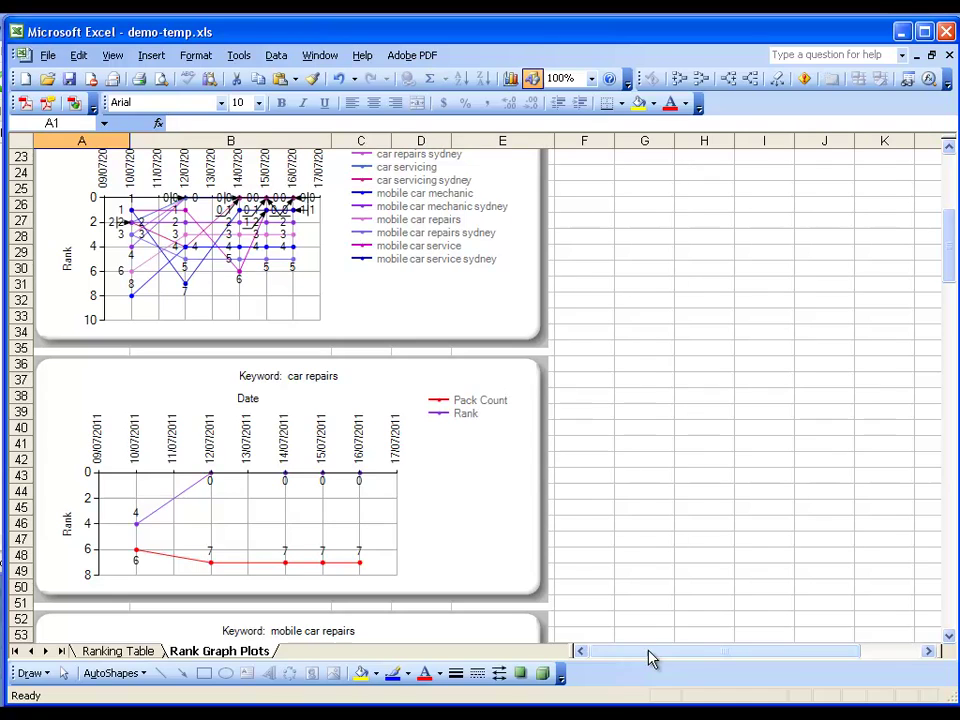
Step: Back in Rank Tracker, review the full rank history table, then close it
left_click(557, 715)
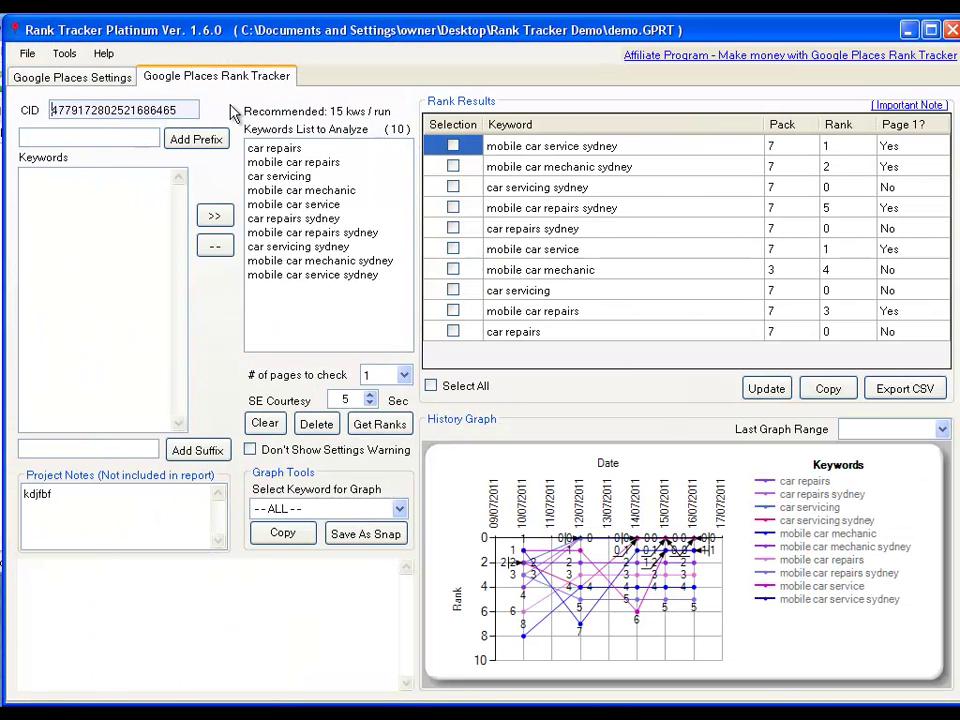
left_click(64, 56)
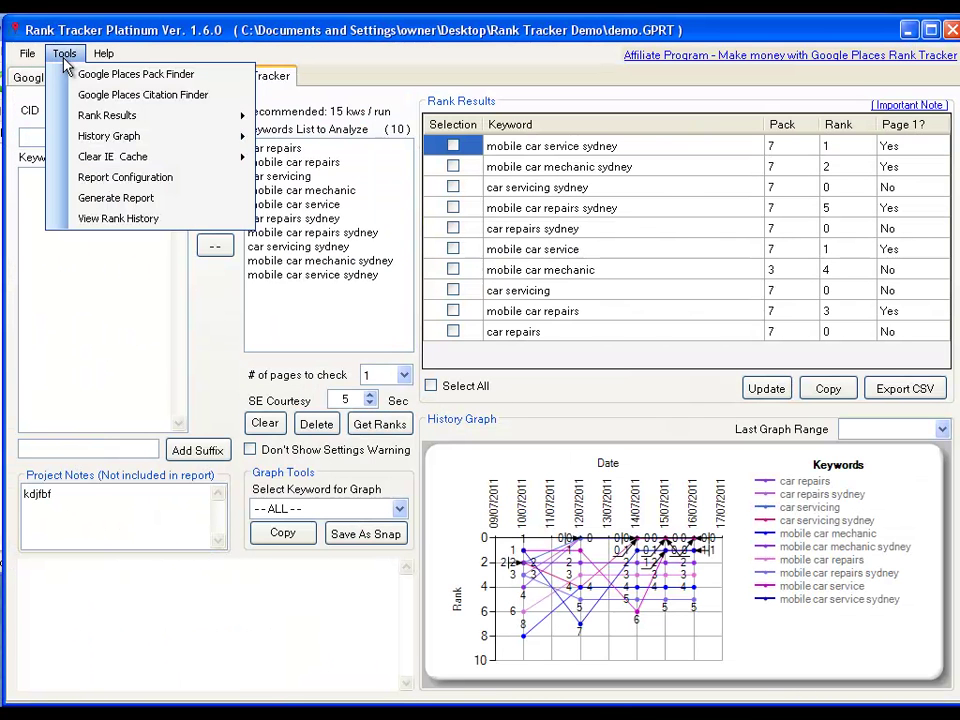
left_click(98, 218)
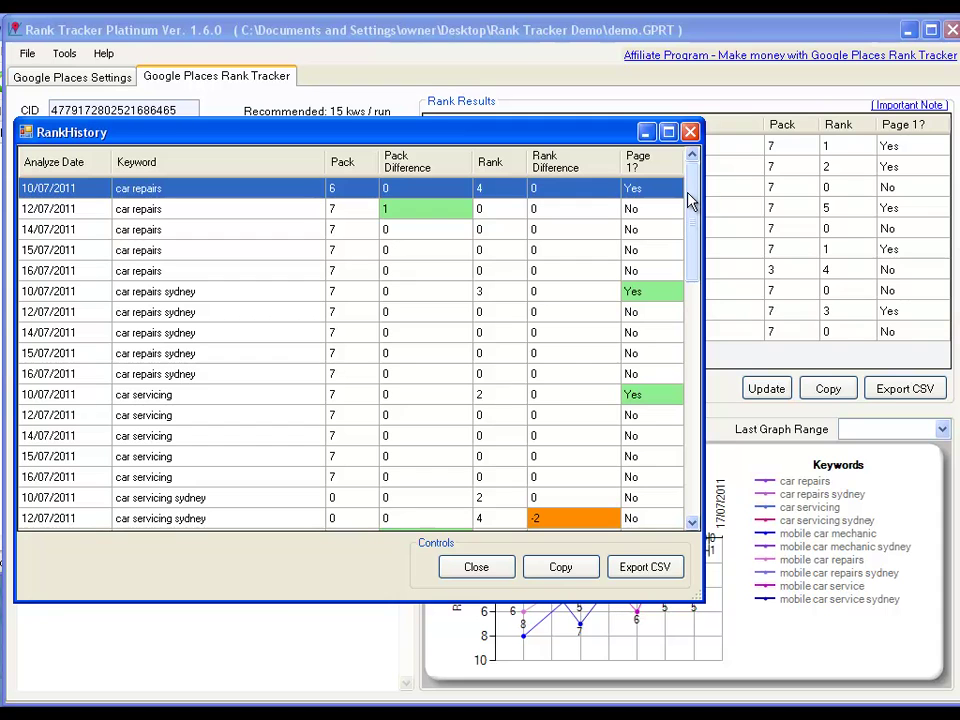
left_click_drag(688, 200, 708, 440)
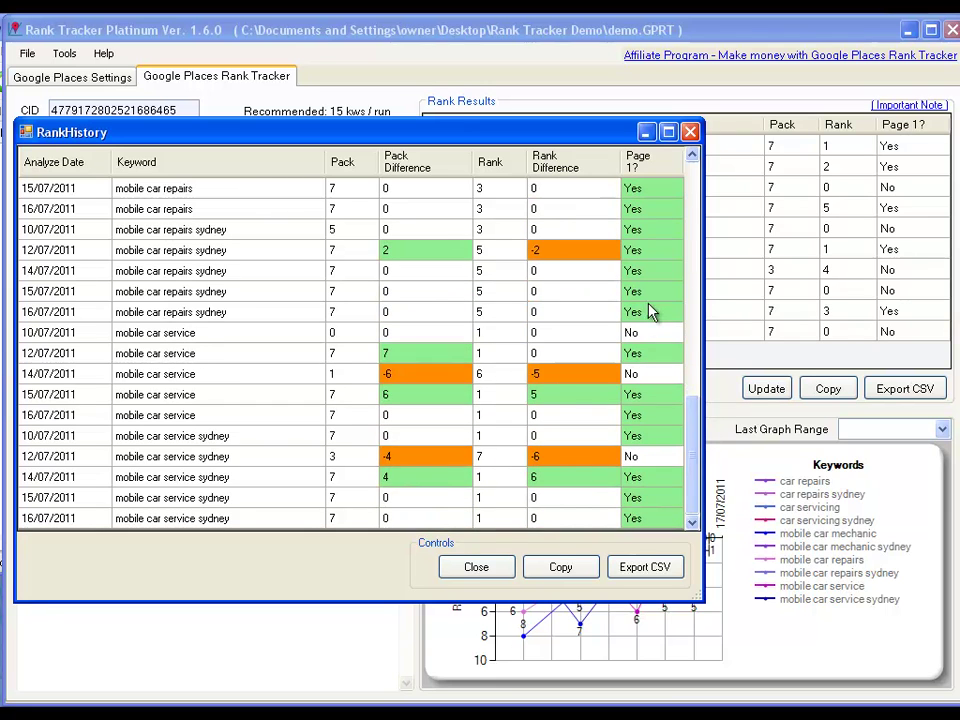
left_click(696, 212)
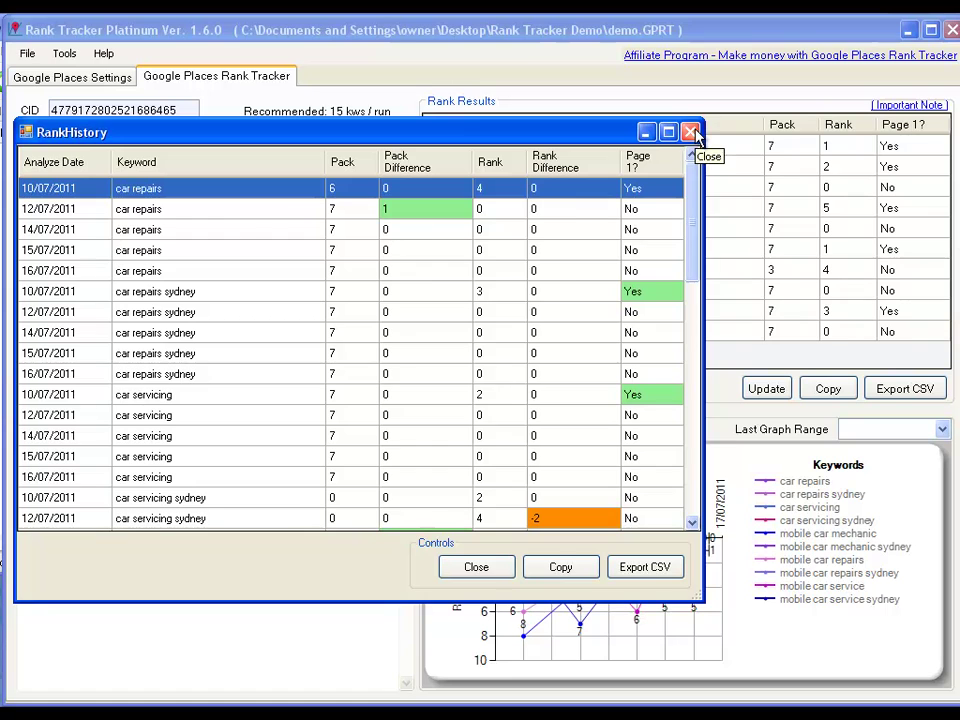
left_click(691, 132)
Step: Browse the Tools menu submenus and close it without choosing anything
left_click(66, 54)
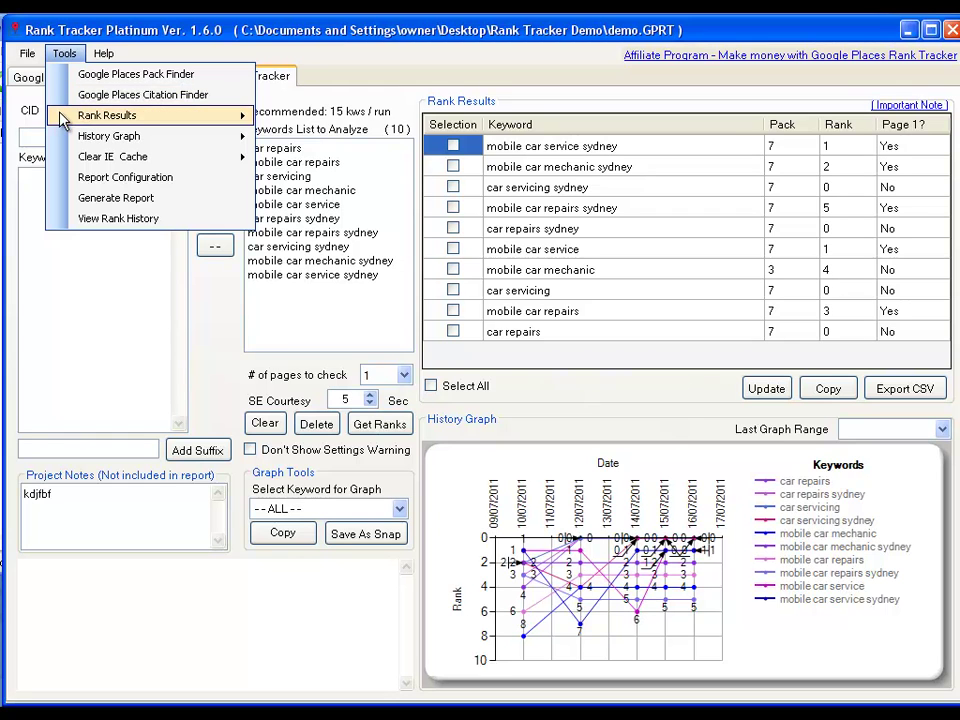
mouse_move(63, 118)
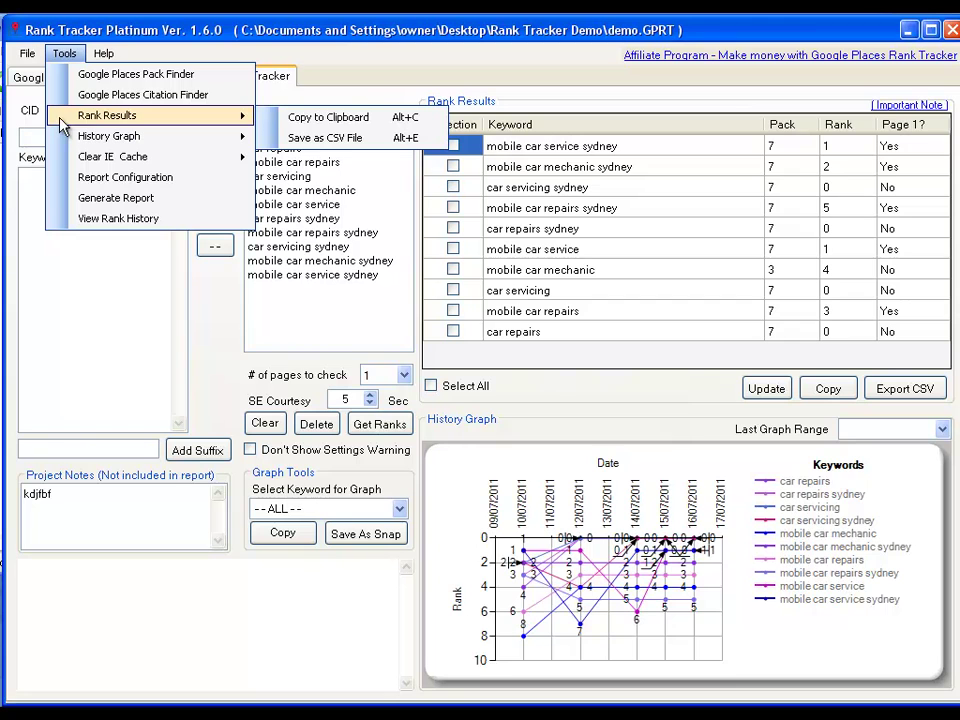
mouse_move(62, 141)
mouse_move(61, 163)
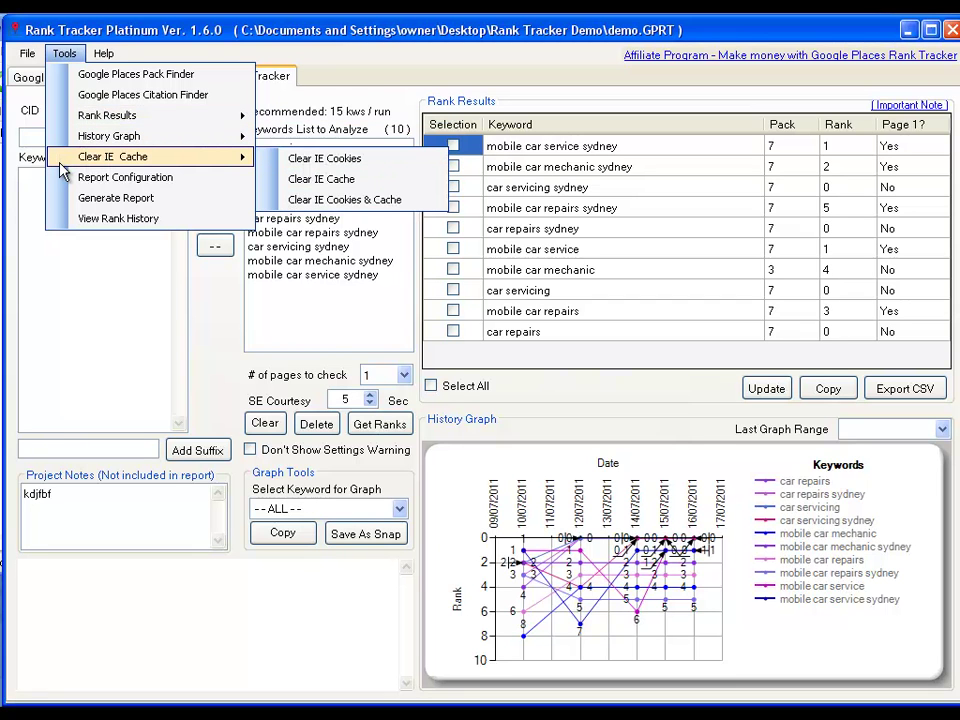
left_click(60, 219)
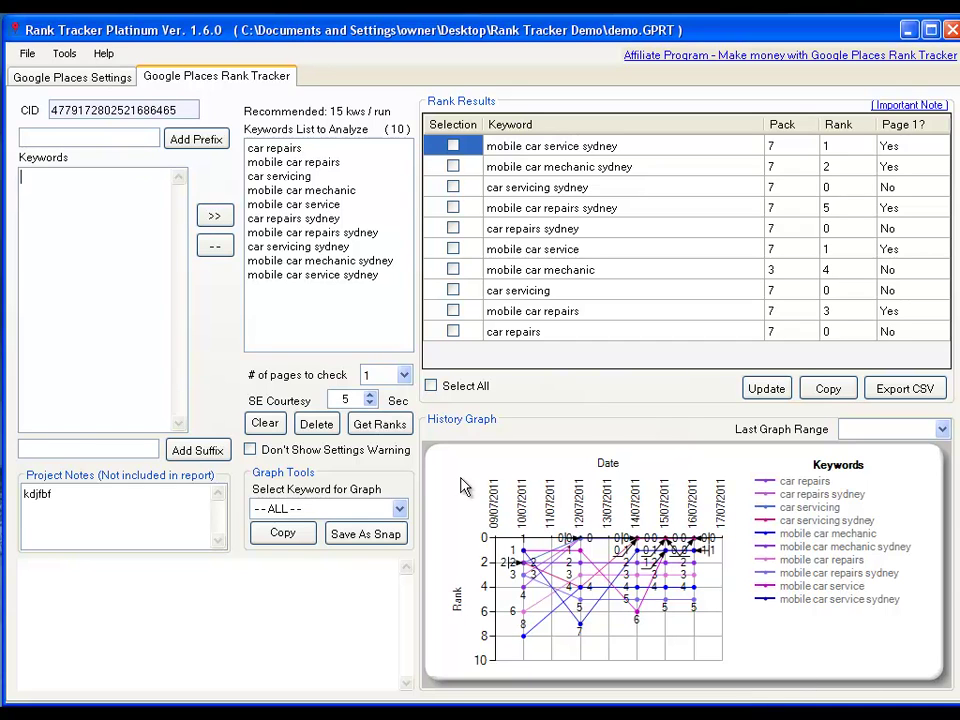
left_click(64, 53)
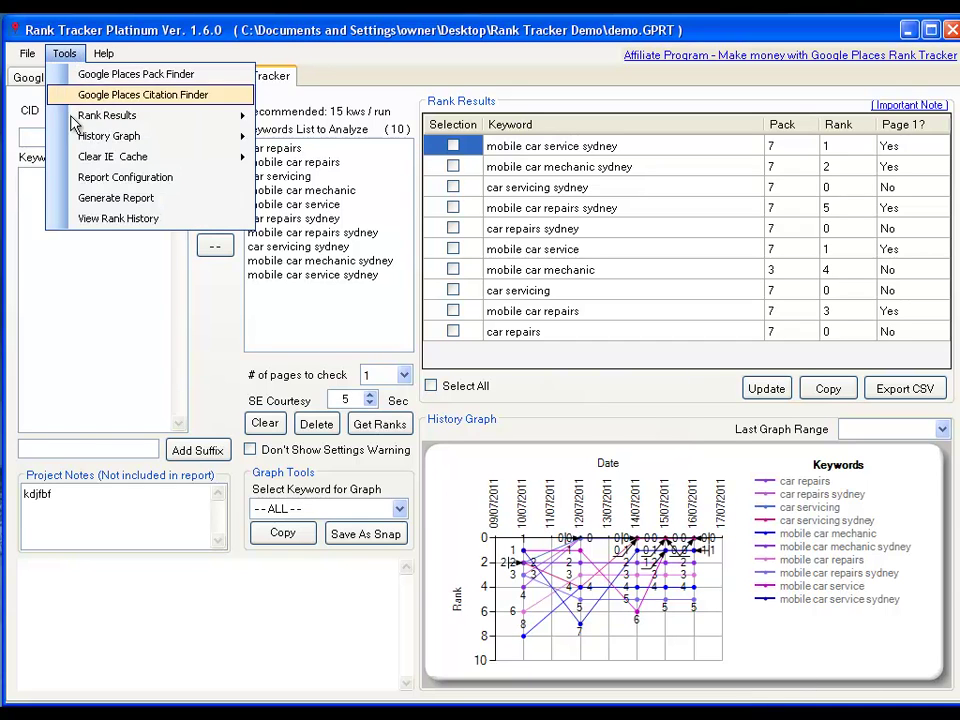
left_click(115, 199)
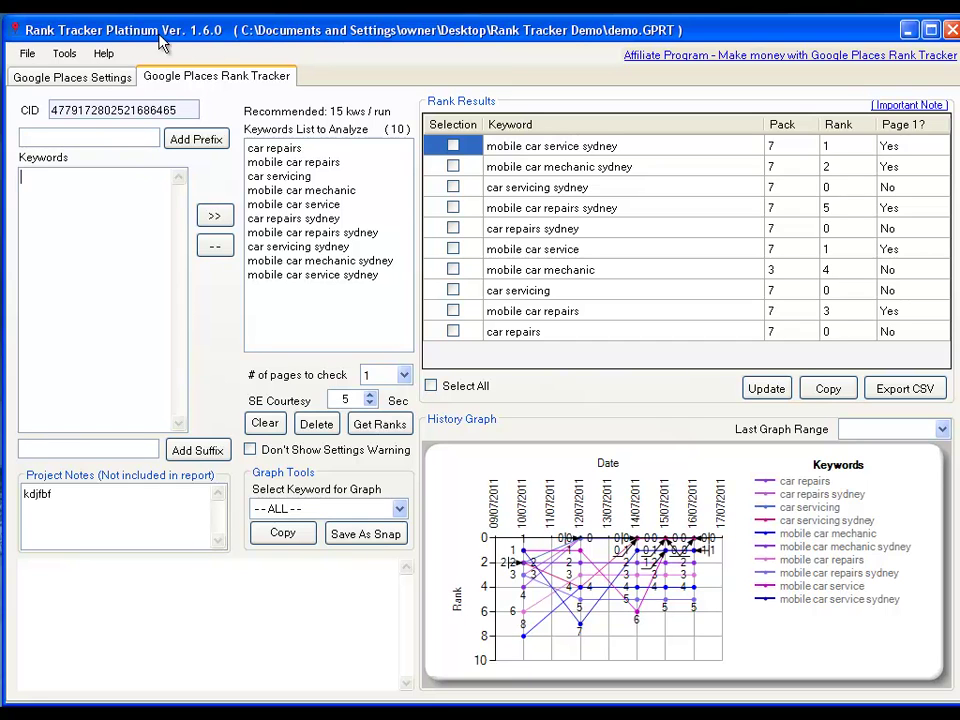
left_click(64, 53)
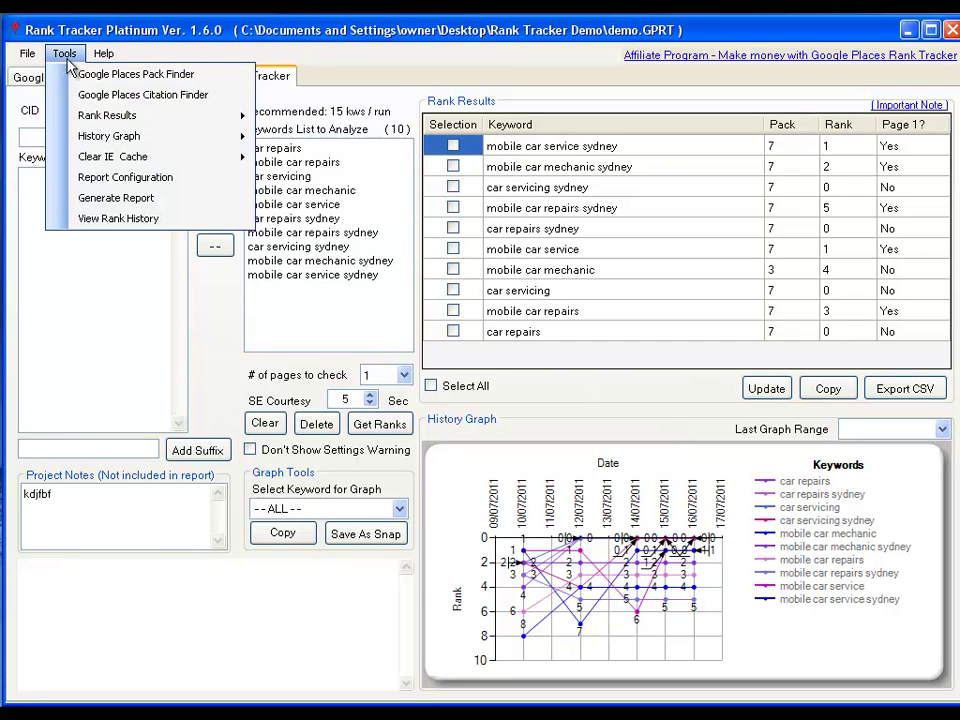
left_click(127, 219)
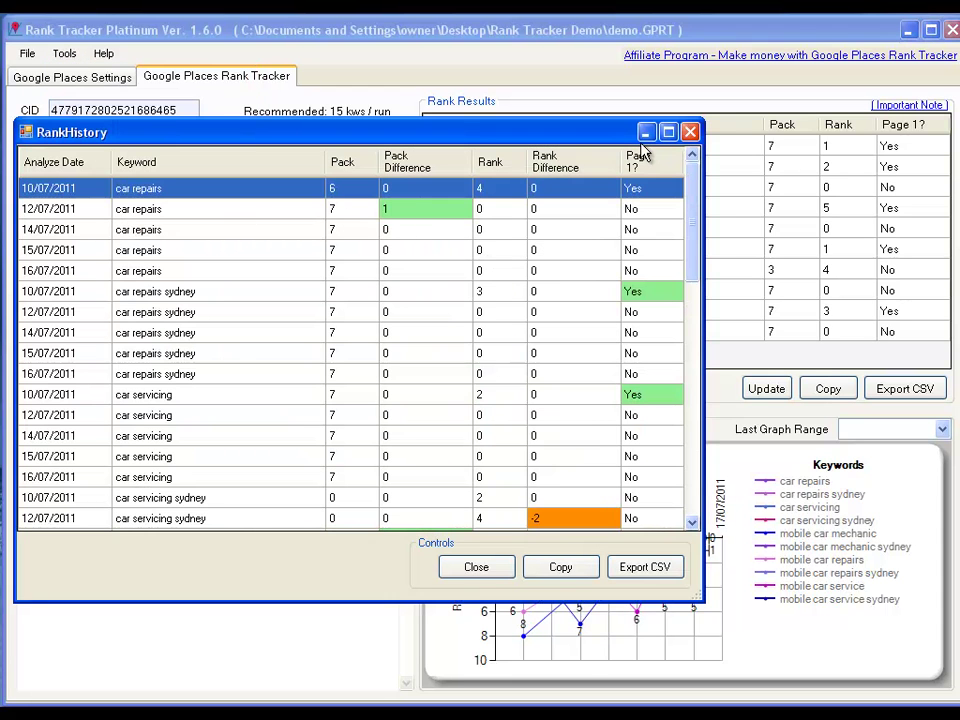
left_click(689, 132)
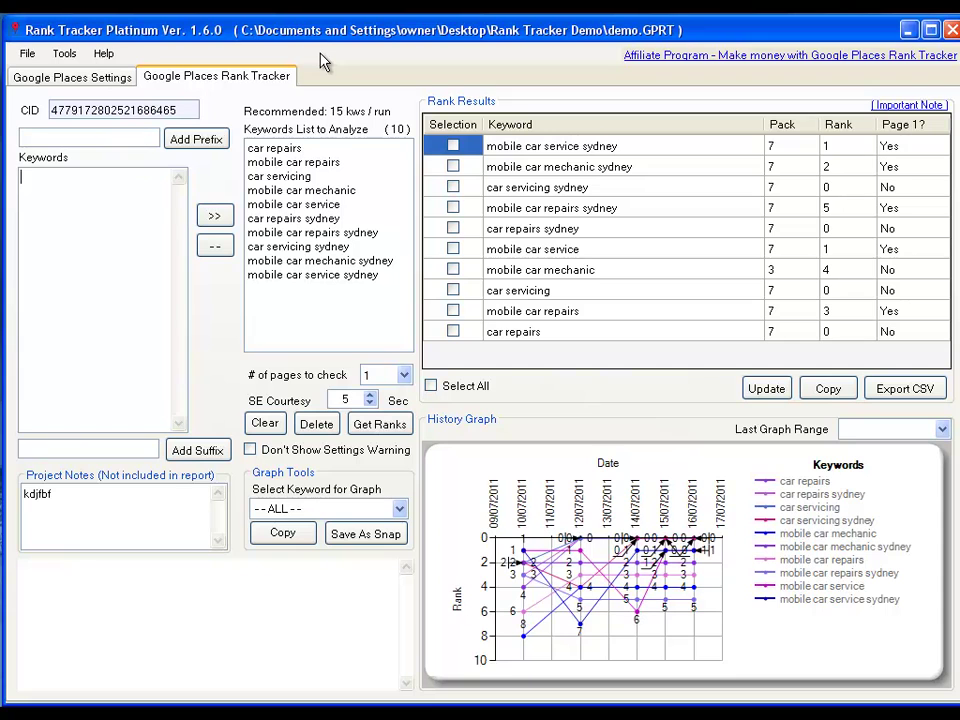